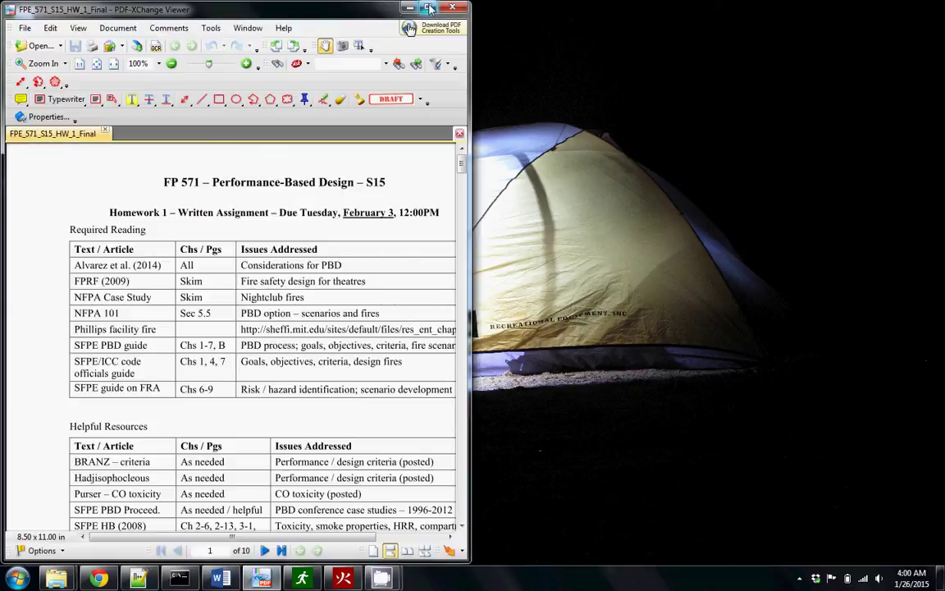
Maximize PDF-XChange Viewer and scroll to page 7's Figure 1 basement floor plan
left_click(425, 8)
scroll(402, 306, "down", 8)
scroll(402, 306, "down", 12)
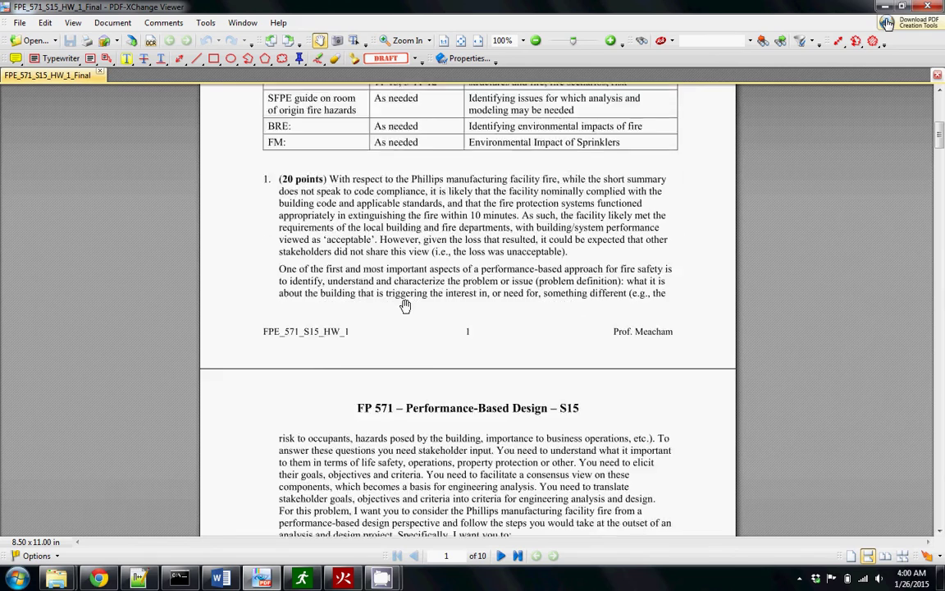
scroll(410, 325, "down", 15)
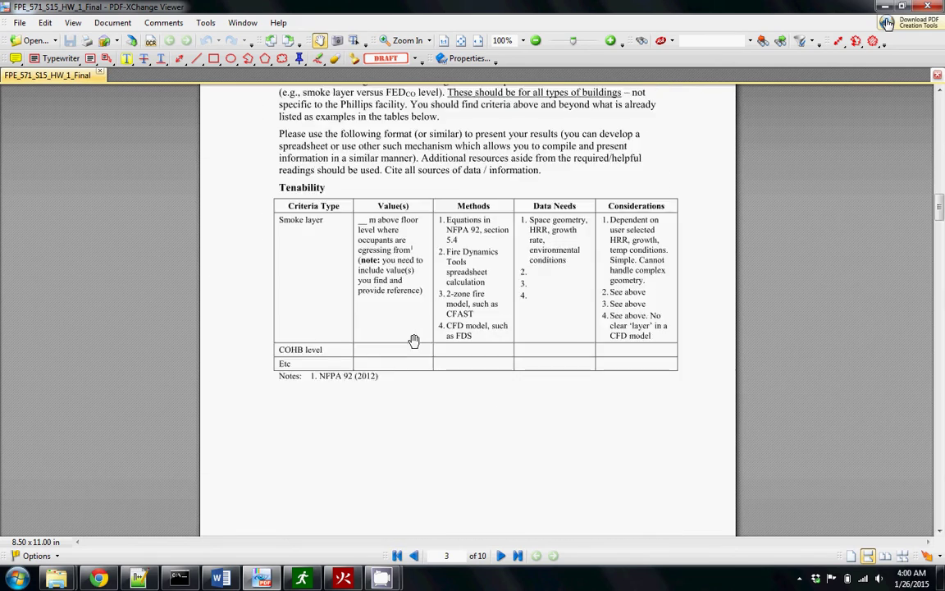
scroll(410, 338, "down", 15)
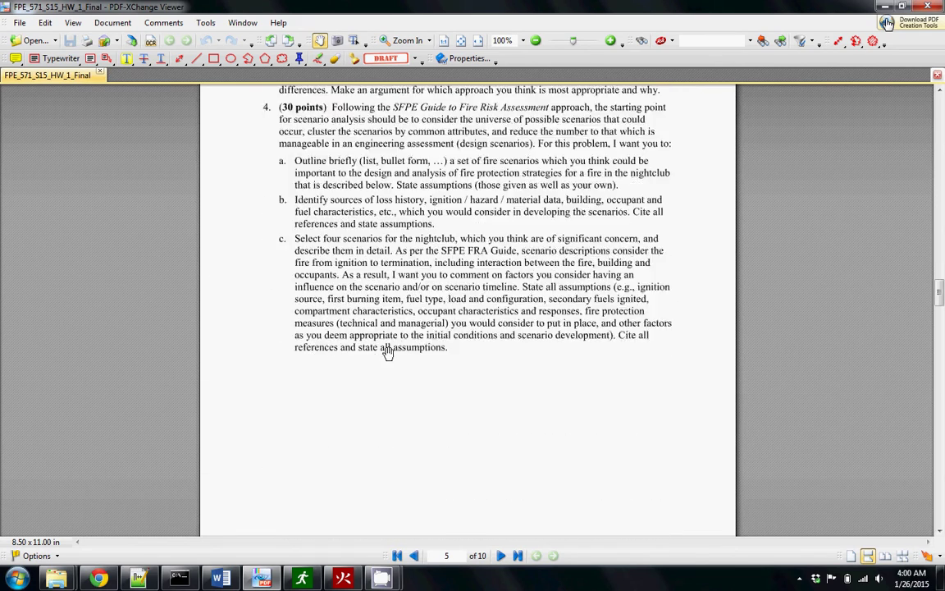
scroll(379, 186, "down", 15)
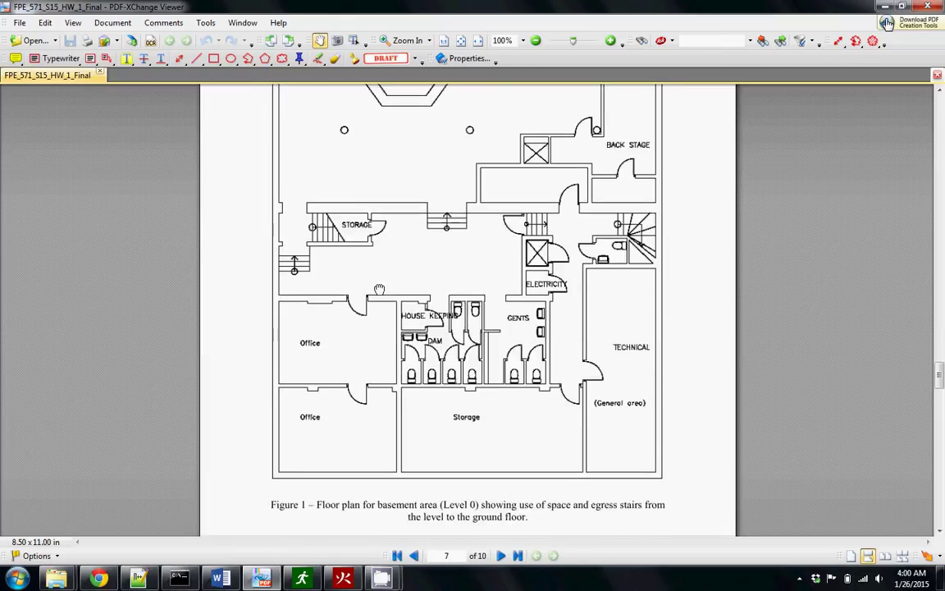
scroll(379, 307, "up", 1)
scroll(377, 305, "down", 1, "ctrl")
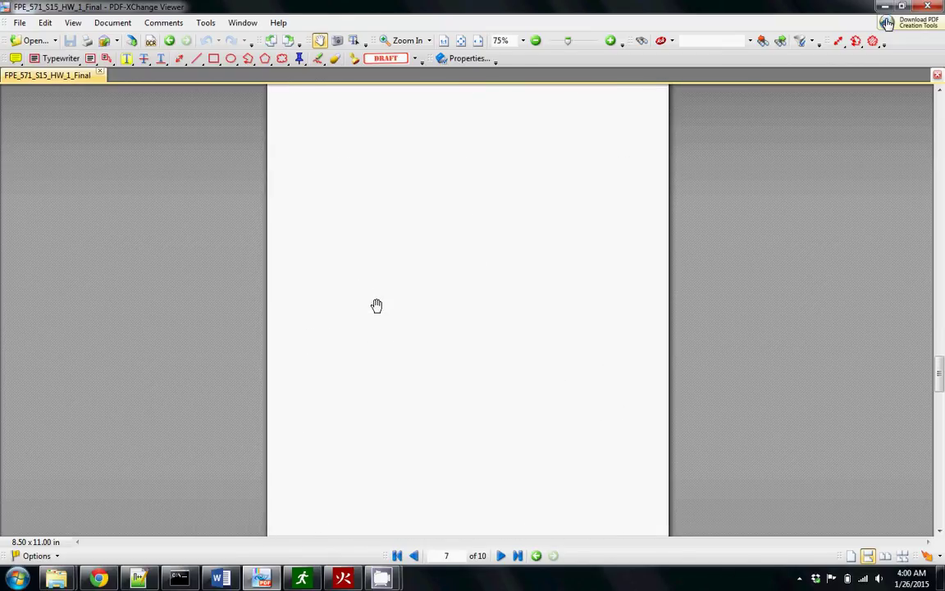
scroll(378, 288, "down", 1)
scroll(378, 288, "up", 1)
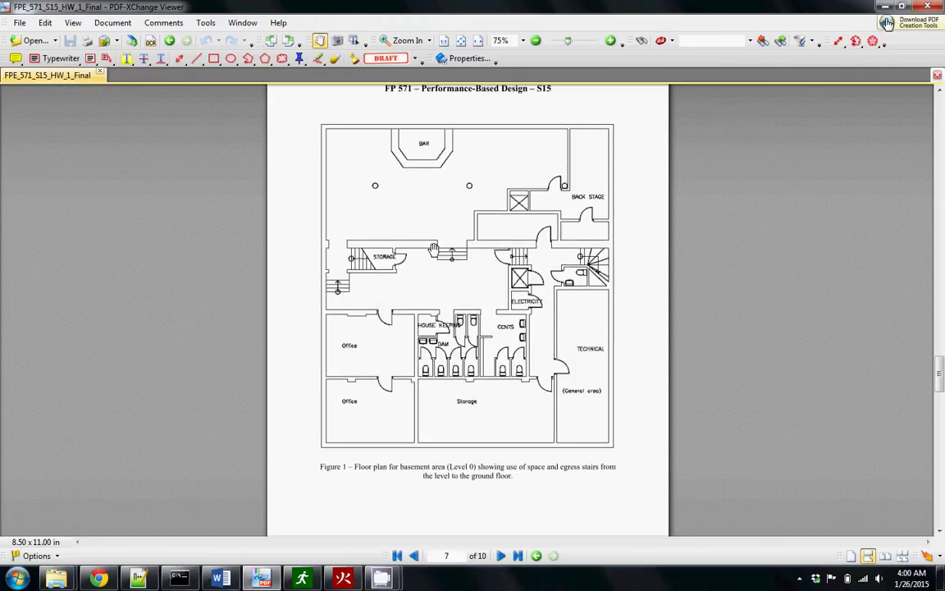
Snapshot the whole Figure 1 basement floor plan, then launch Paint from the Start search
left_click(338, 41)
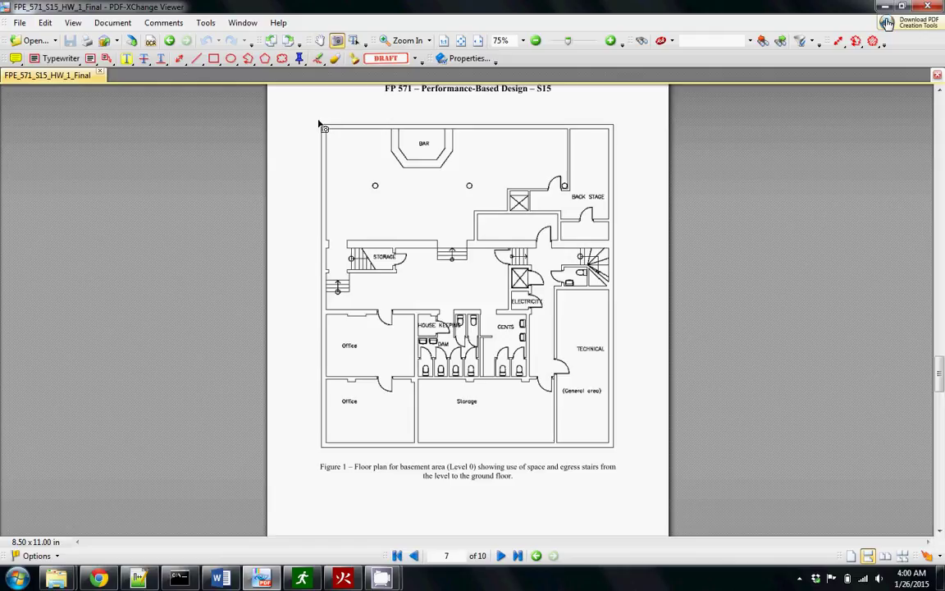
left_click_drag(319, 123, 618, 455)
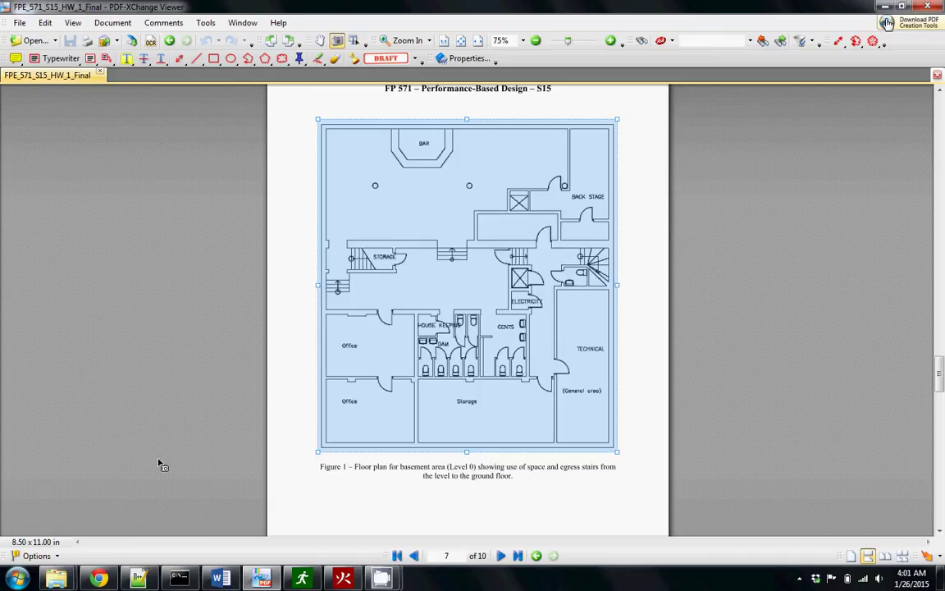
key("super")
type("pa")
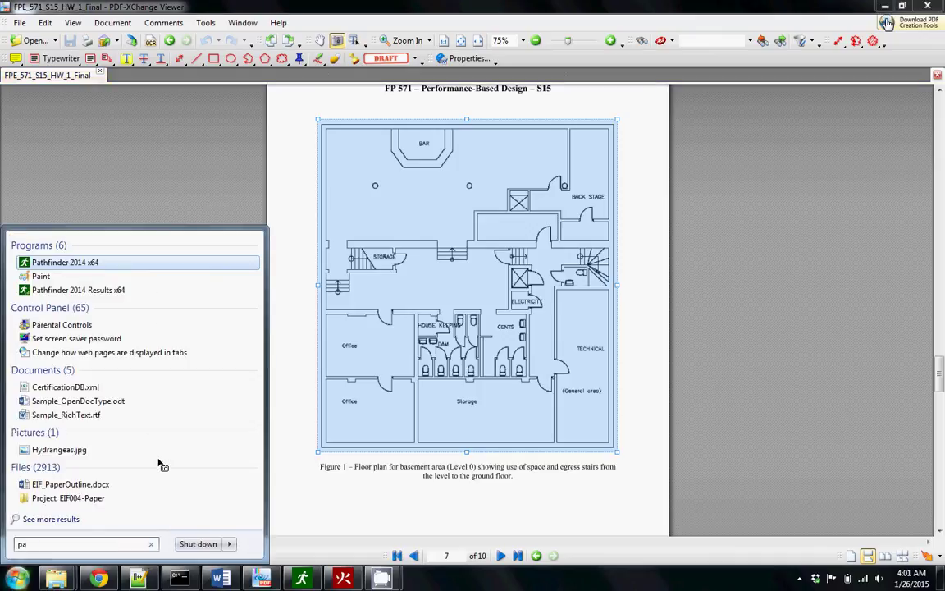
type("int")
key("Return")
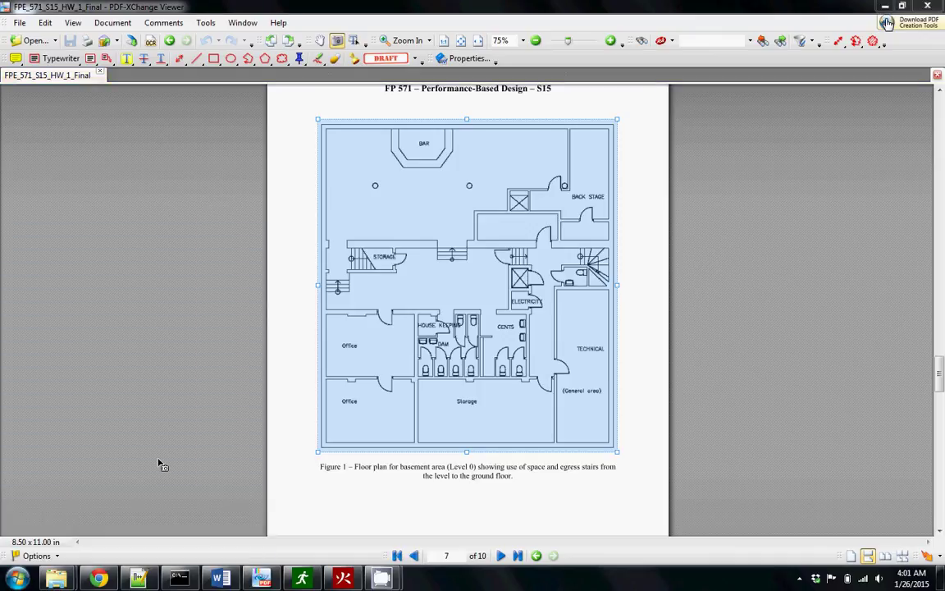
Paste the copied floor plan into Paint and begin saving it
key("ctrl+v")
scroll(403, 377, "down", 3, "ctrl")
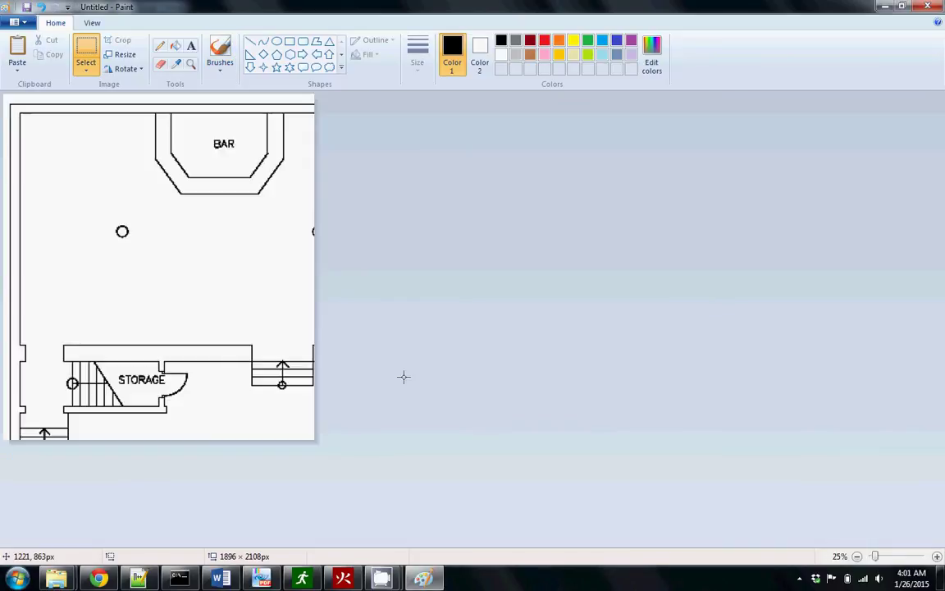
scroll(289, 318, "up", 1, "ctrl")
key("ctrl+s")
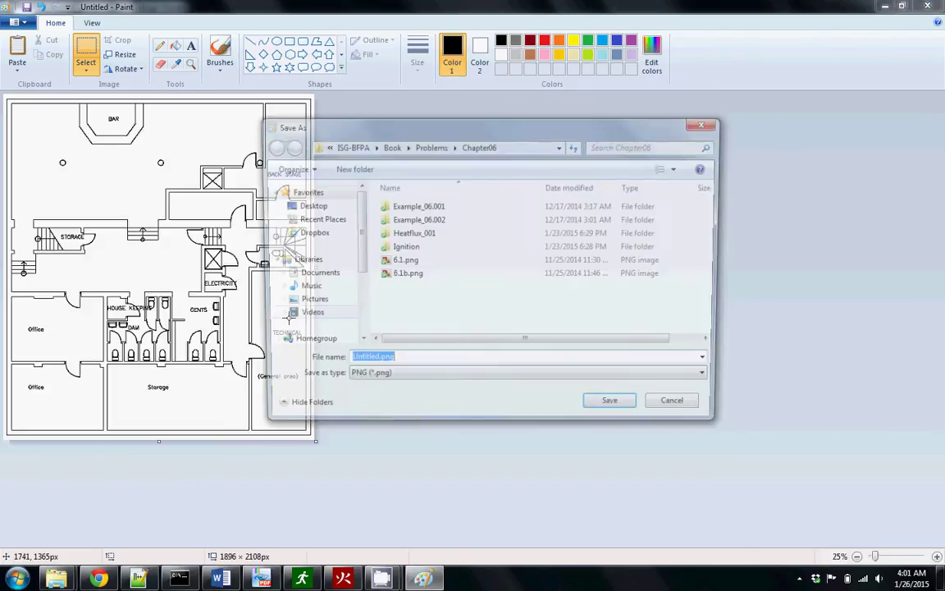
left_click(285, 205)
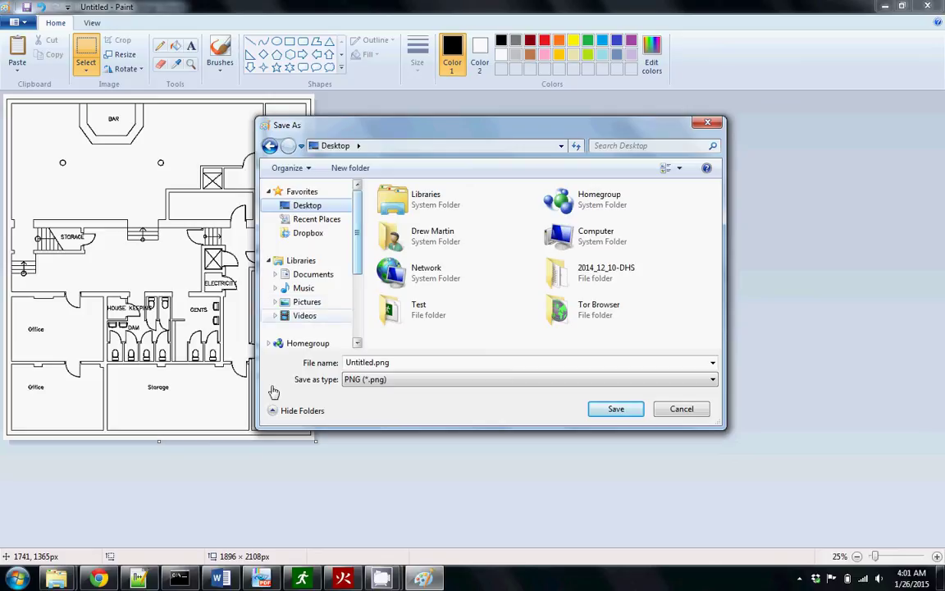
mouse_move(55, 580)
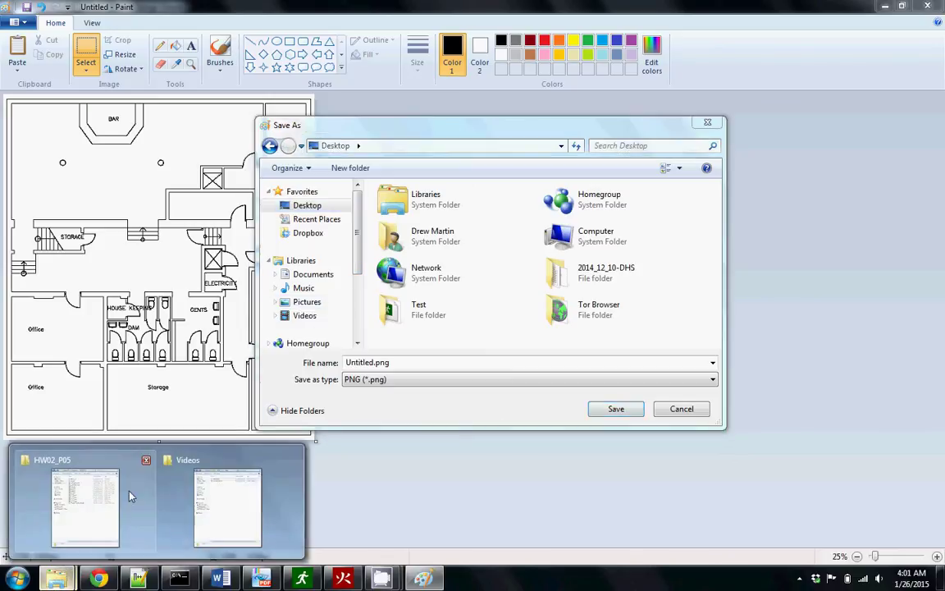
Set the save location to the E:\WPI\FPE571-TA\Videos folder using its copied path
left_click(203, 498)
left_click(741, 29)
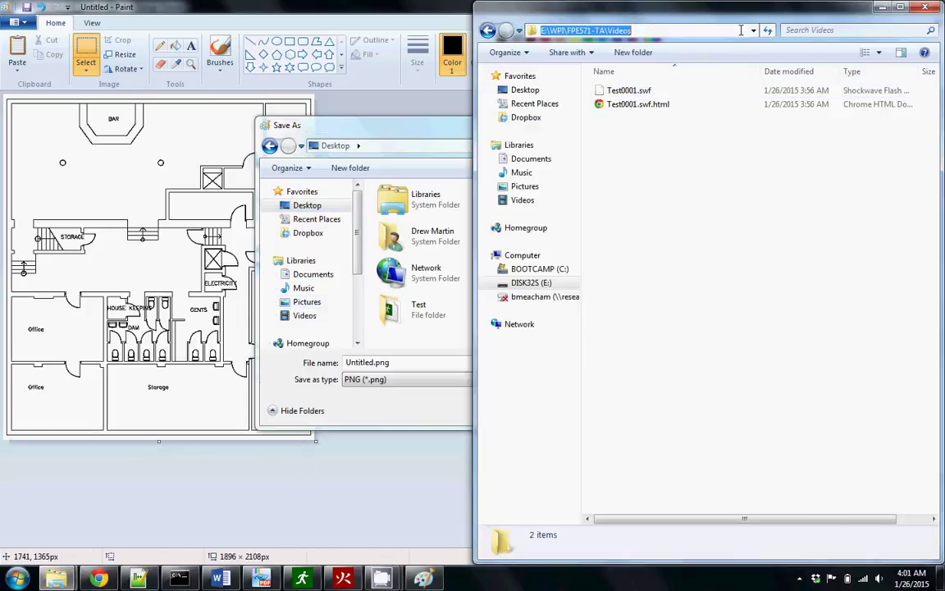
key("ctrl+c")
left_click(417, 143)
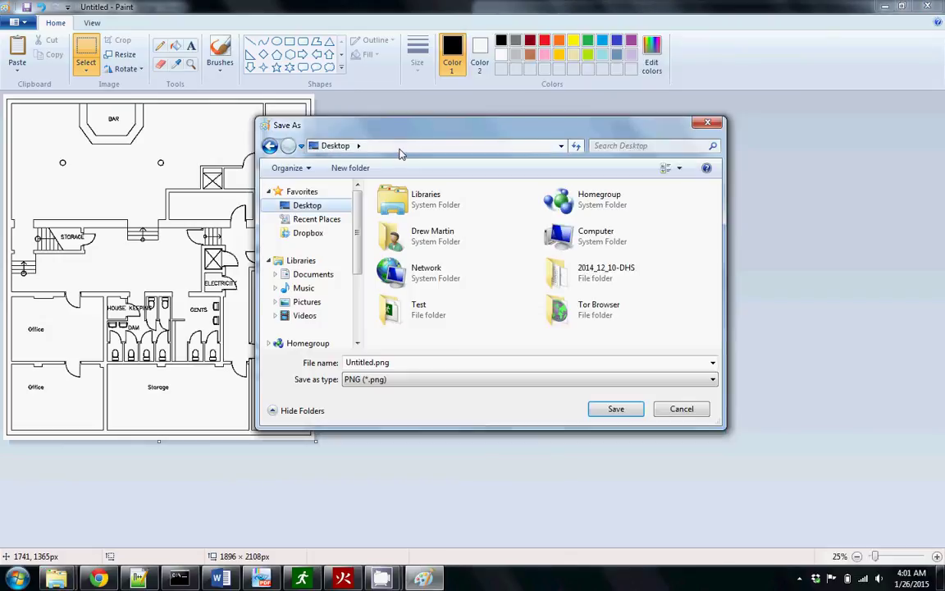
left_click(401, 146)
key("ctrl+v")
key("ctrl+a")
key("Escape")
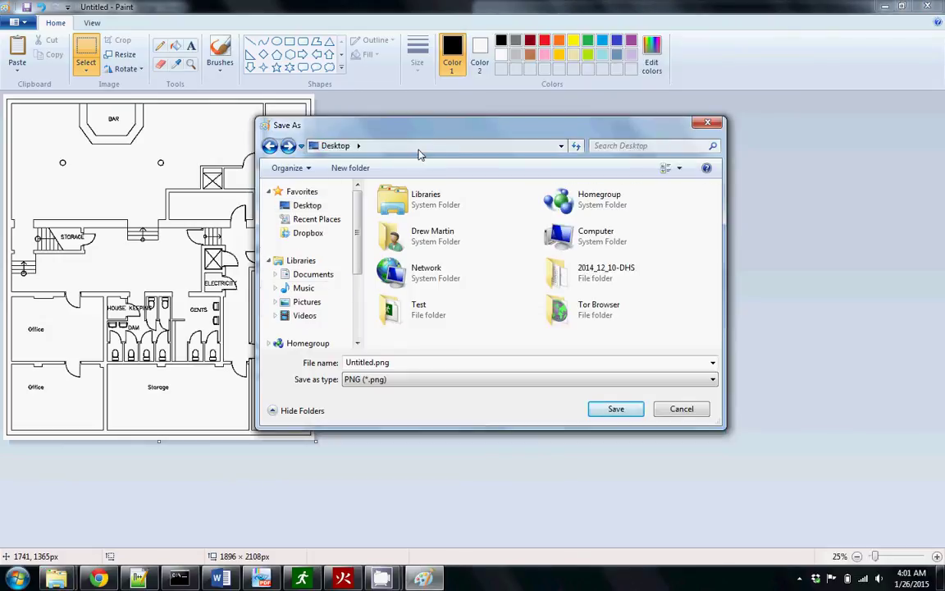
left_click(415, 146)
key("ctrl+v")
key("Return")
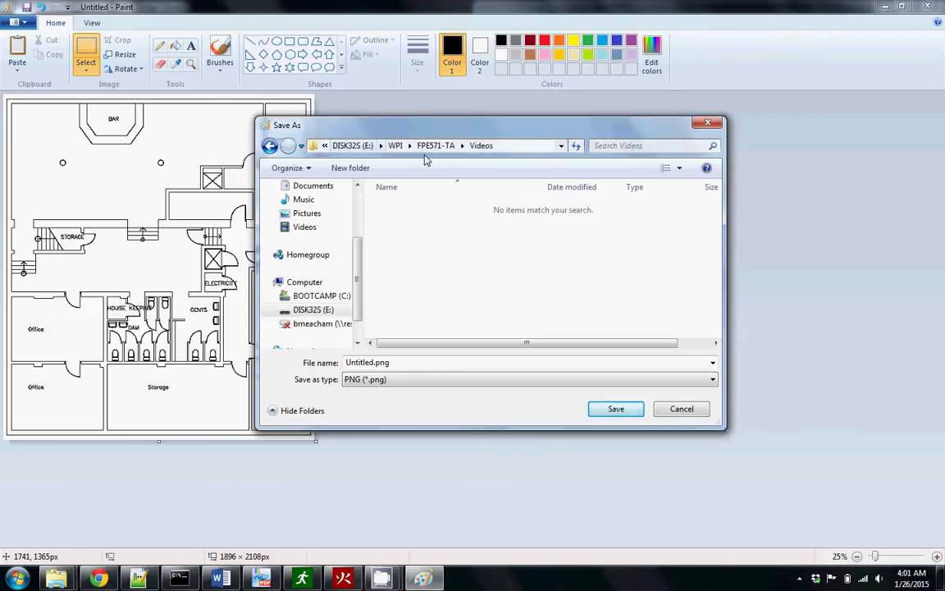
Save the image as Floor0 in PNG format
double_click(361, 362)
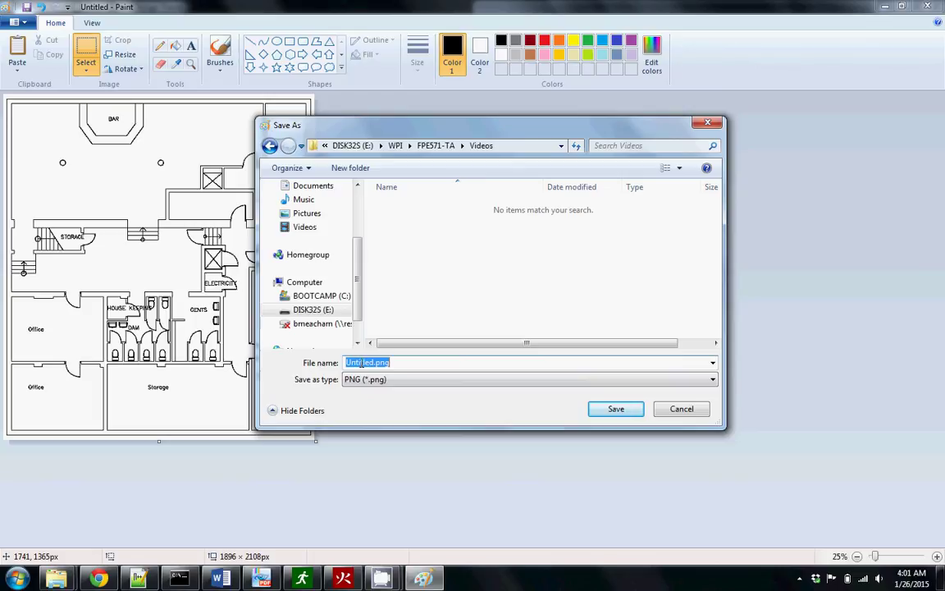
type("Floor0")
left_click(373, 380)
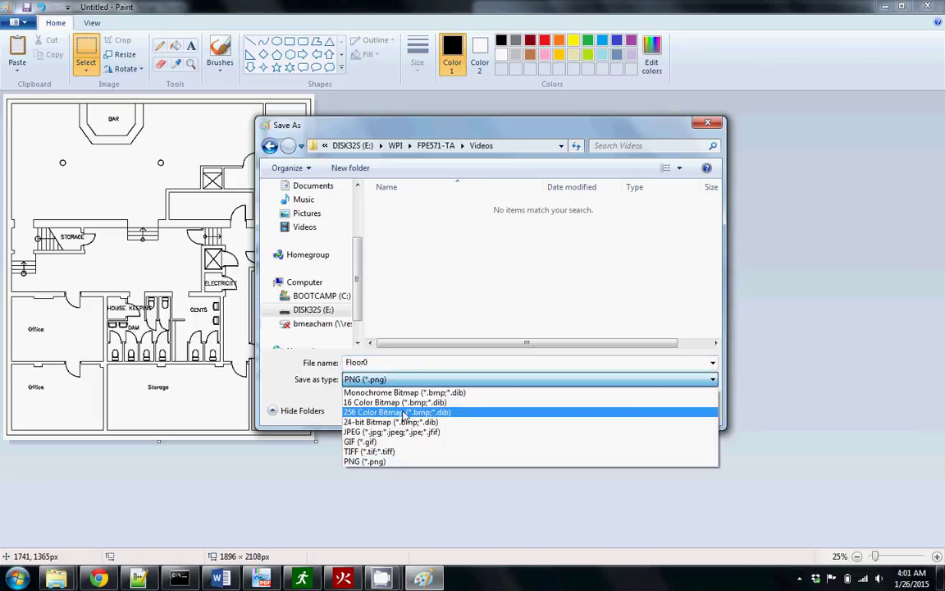
left_click(402, 461)
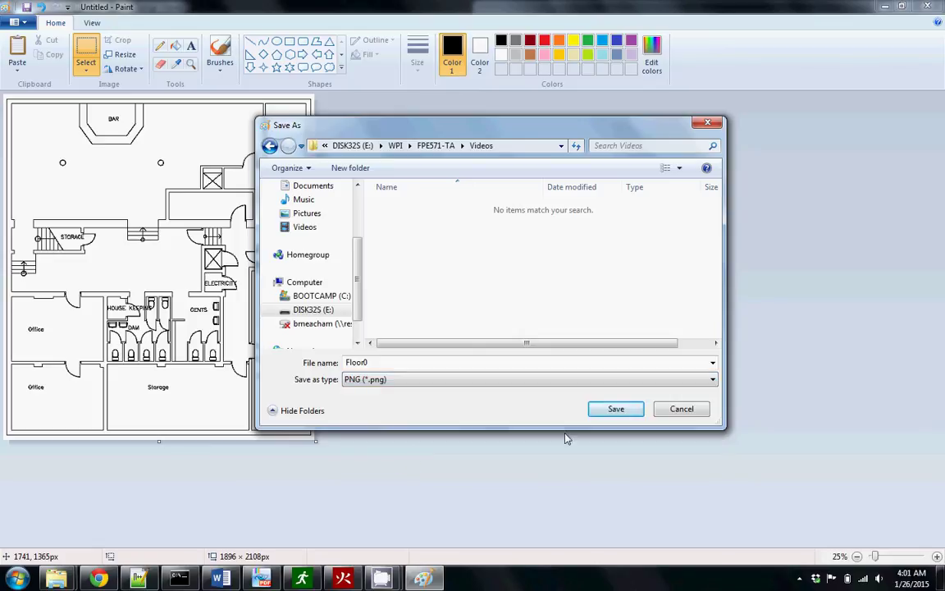
left_click(612, 412)
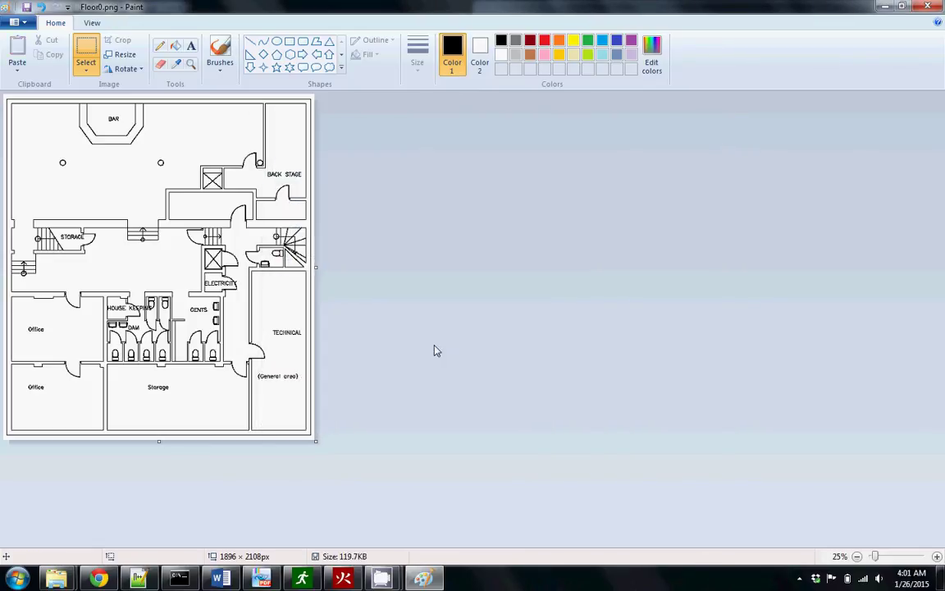
Close Paint and switch to PyroSim
left_click(927, 7)
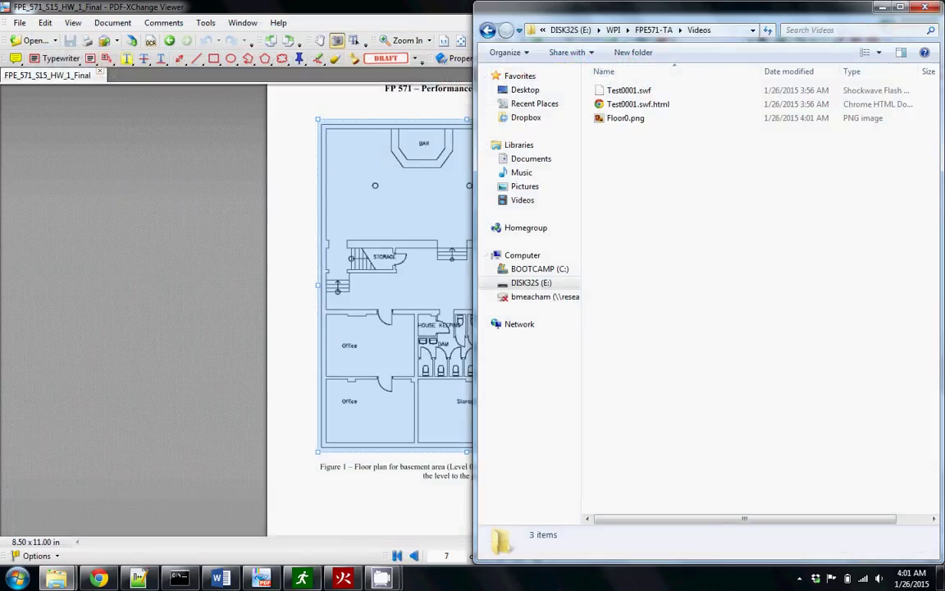
left_click(382, 578)
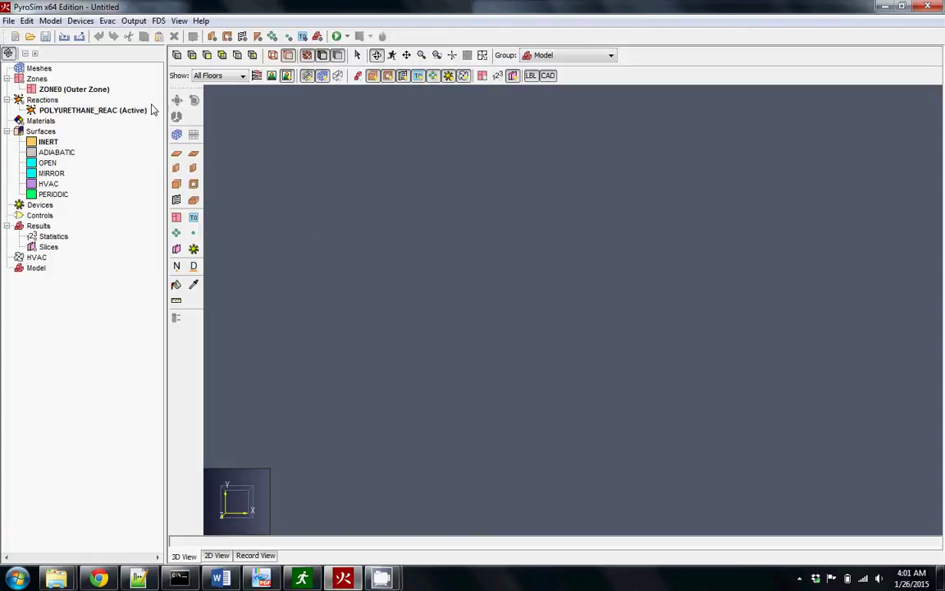
Reach Manage Floors via Configure Background Image and start naming a new floor row
left_click(8, 20)
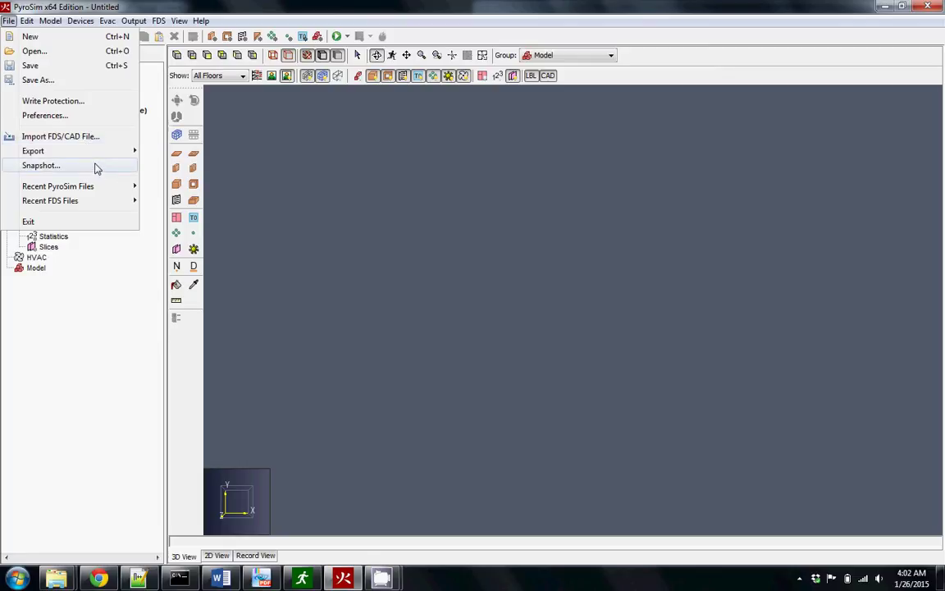
left_click(261, 188)
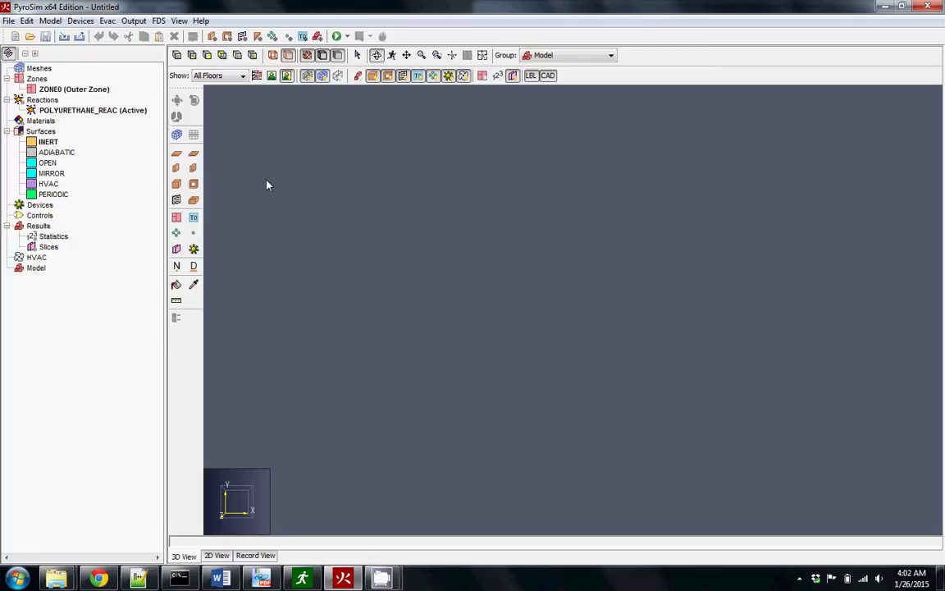
left_click(274, 77)
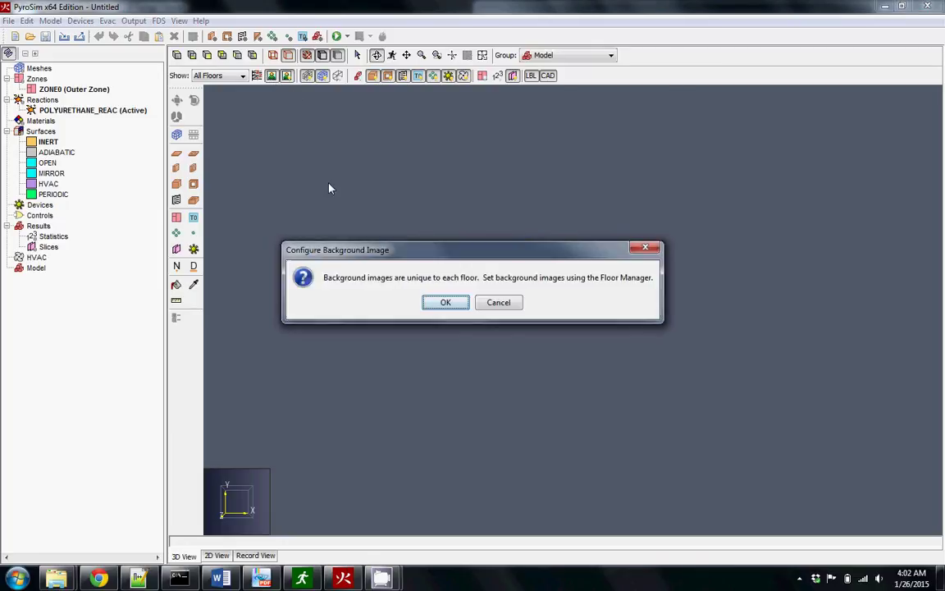
left_click(446, 303)
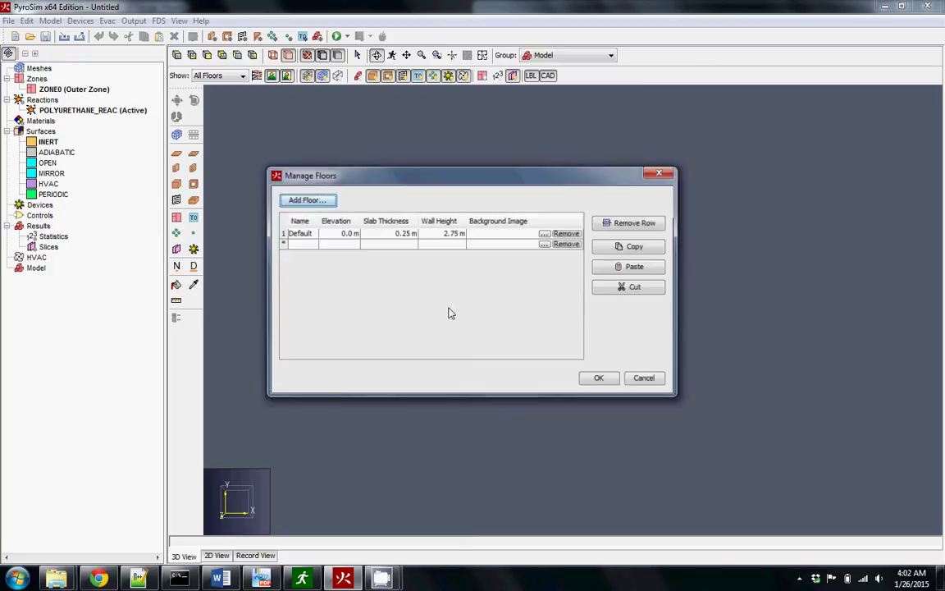
left_click_drag(382, 172, 392, 146)
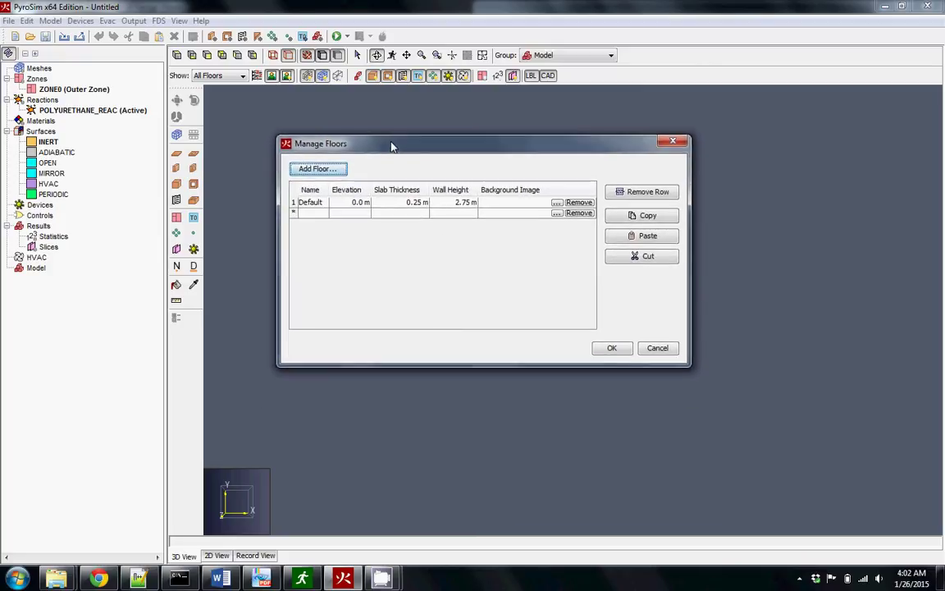
left_click(313, 215)
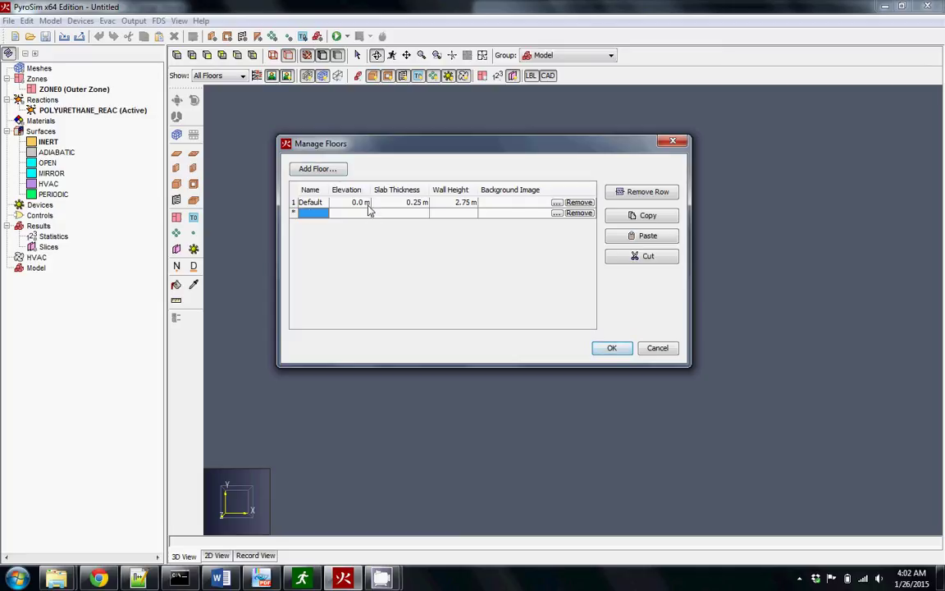
Enter Floor G with -3 m elevation, 0.25 m slab thickness and 2.75 m wall height
type("Floor G")
key("Tab")
type("-3")
key("Tab")
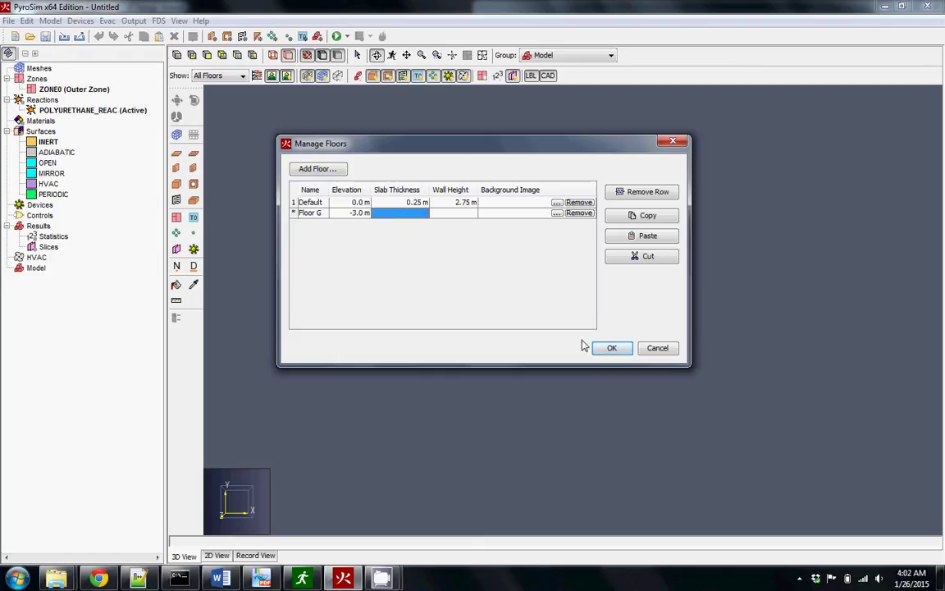
type("0.25")
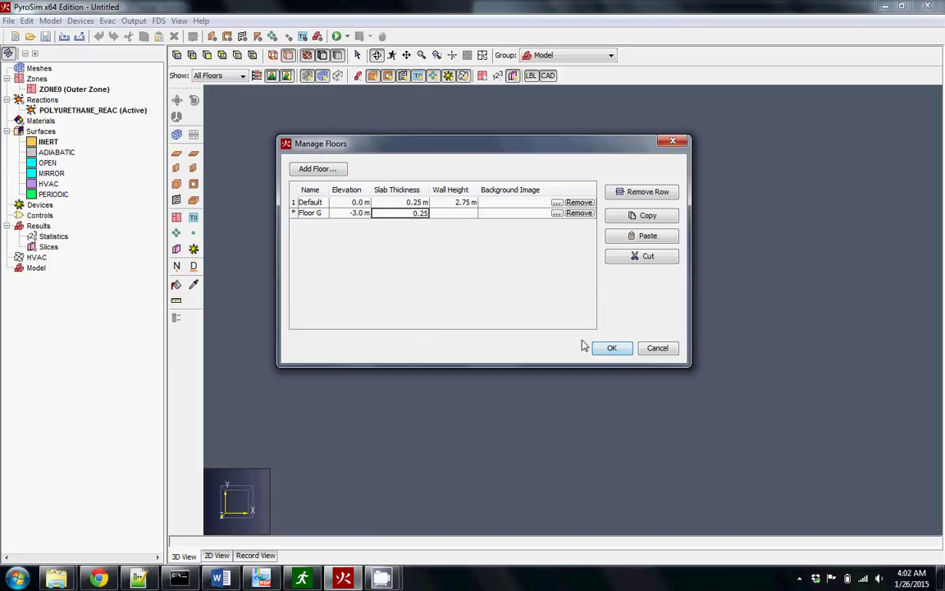
key("Tab")
type("2.")
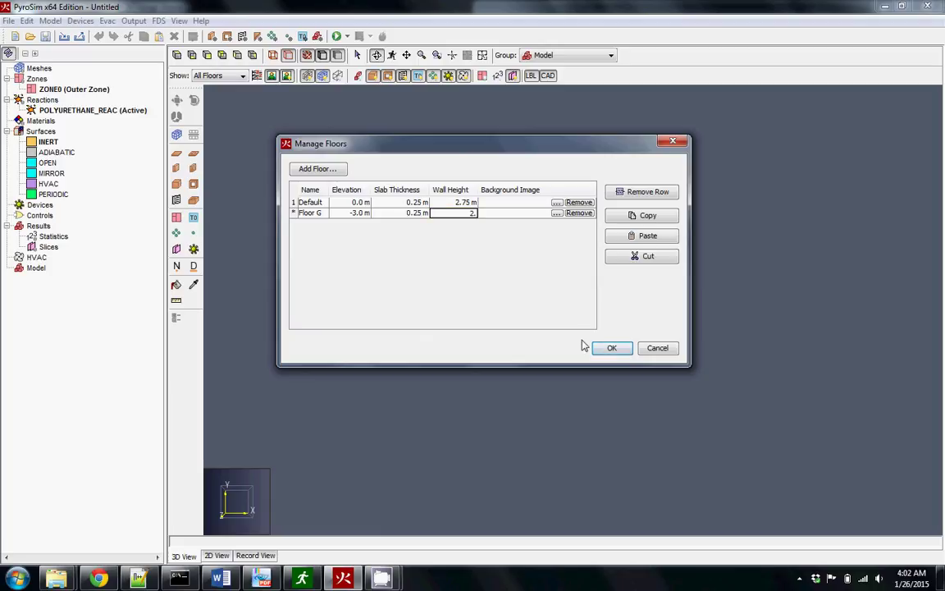
type("75")
left_click(557, 213)
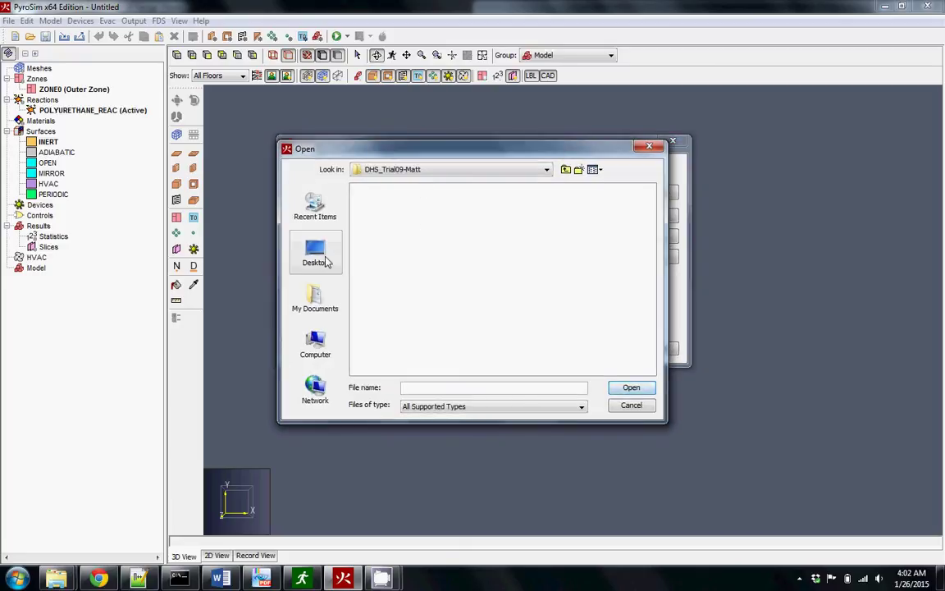
Browse to E:\WPI\FPE571-TA\Videos and load Floor0.png as Floor G's background image
left_click(320, 256)
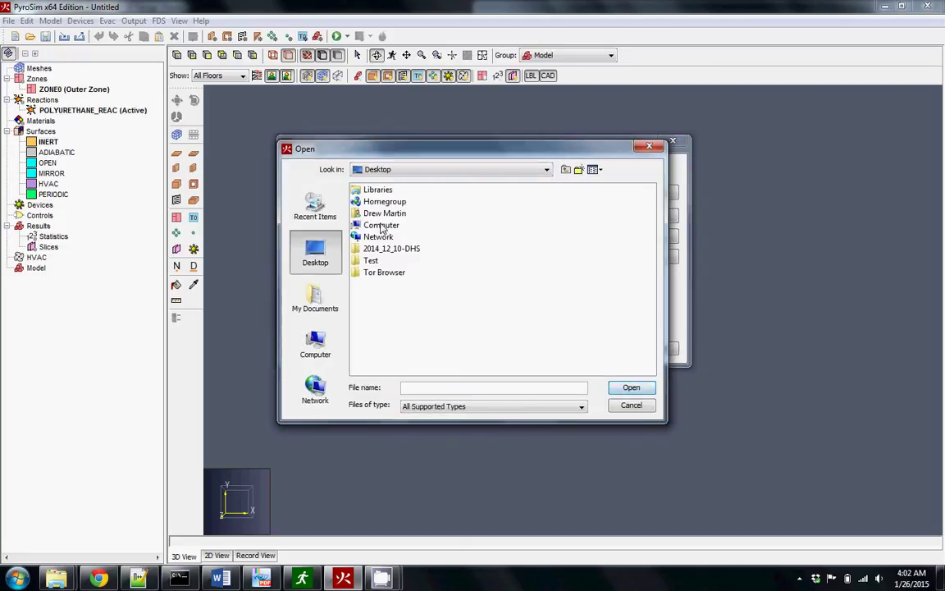
double_click(382, 226)
double_click(392, 202)
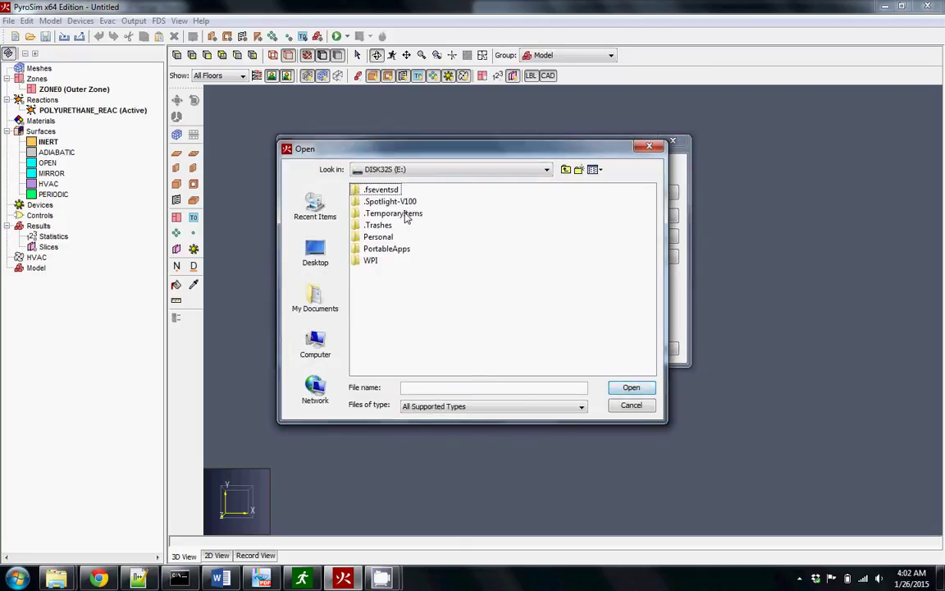
left_click(370, 261)
double_click(370, 261)
double_click(376, 225)
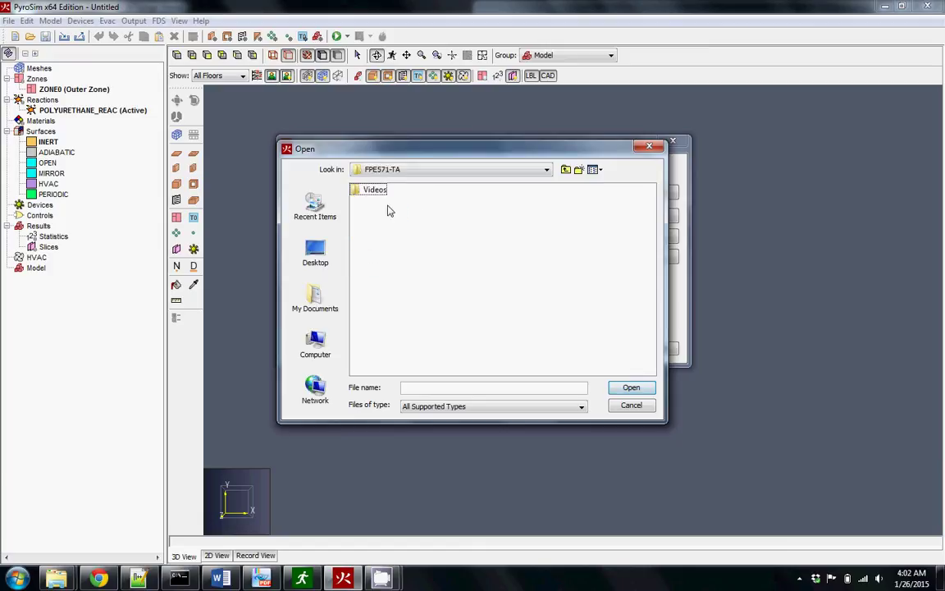
left_click(373, 189)
double_click(373, 190)
left_click(390, 195)
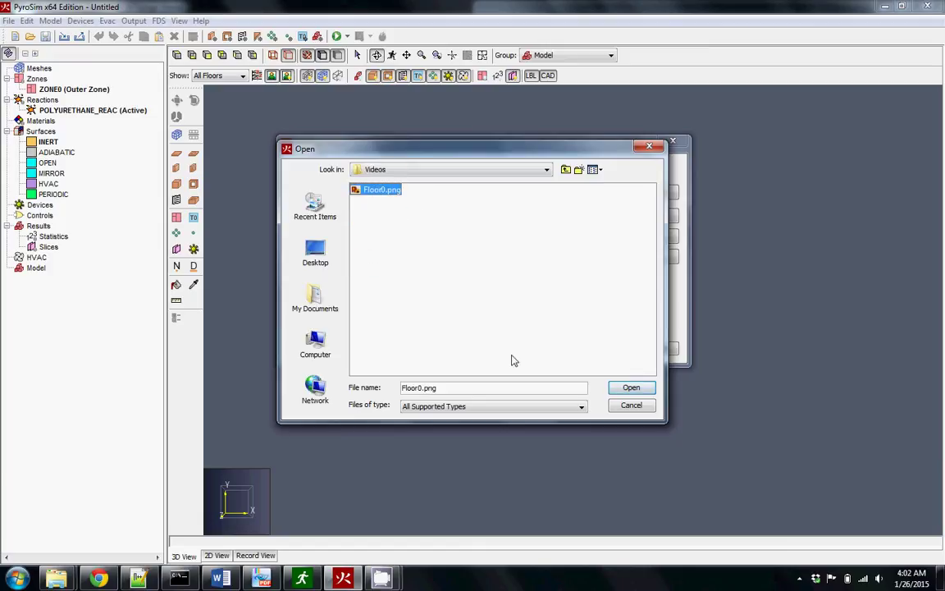
left_click(631, 387)
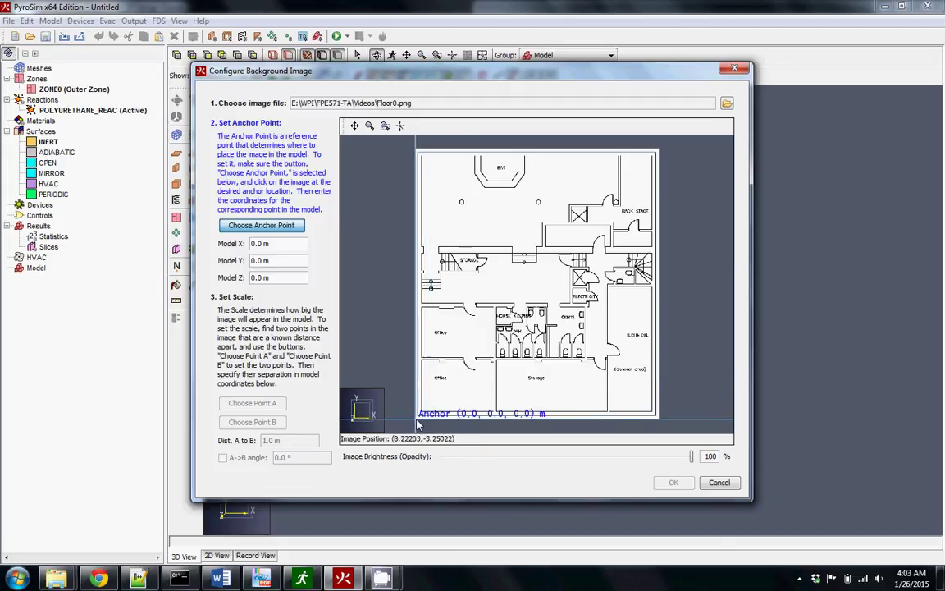
Anchor the plan's bottom-left corner at (0, 0, 0), then switch to the assignment PDF
scroll(419, 421, "up", 3)
scroll(416, 415, "up", 5)
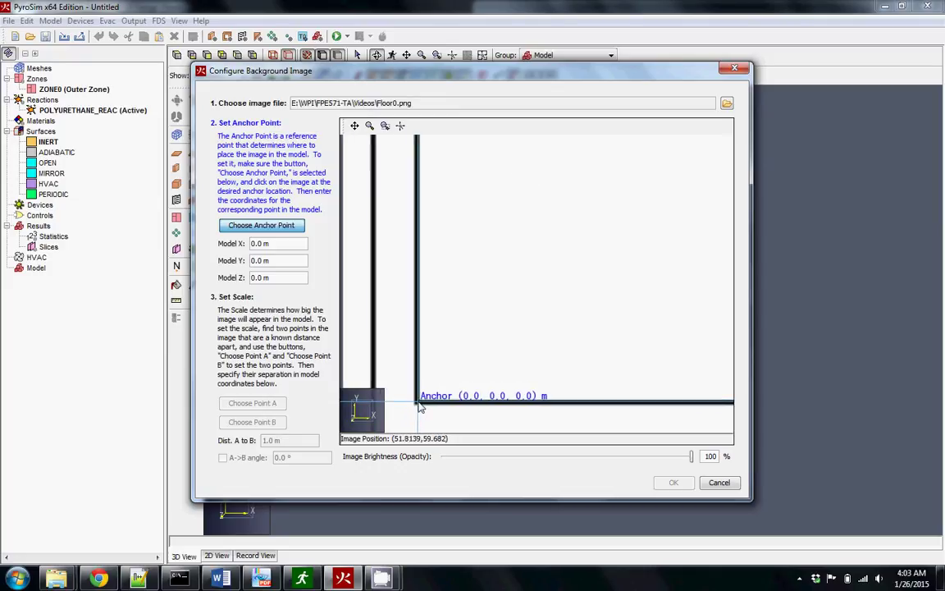
left_click(418, 406)
scroll(414, 394, "down", 6)
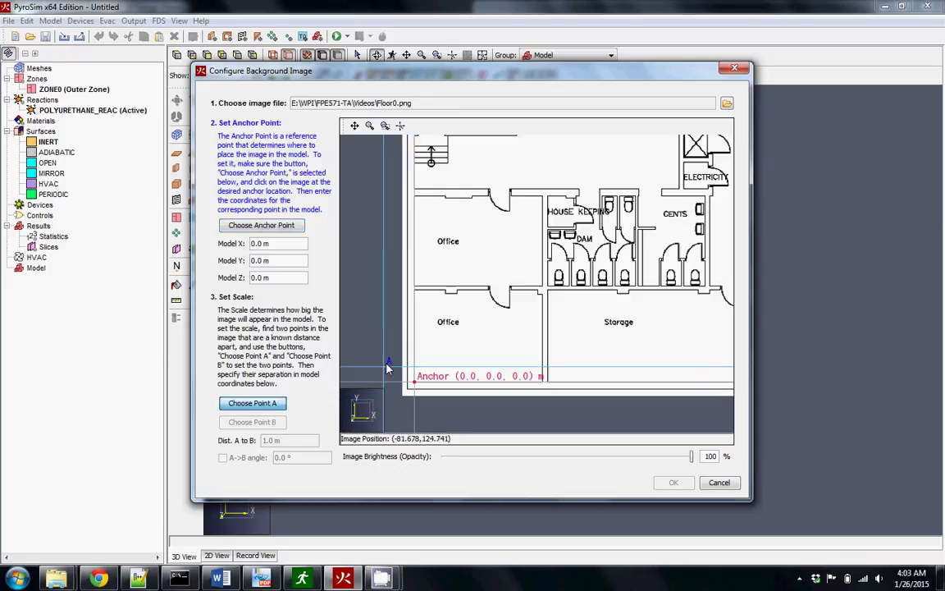
scroll(388, 368, "down", 3)
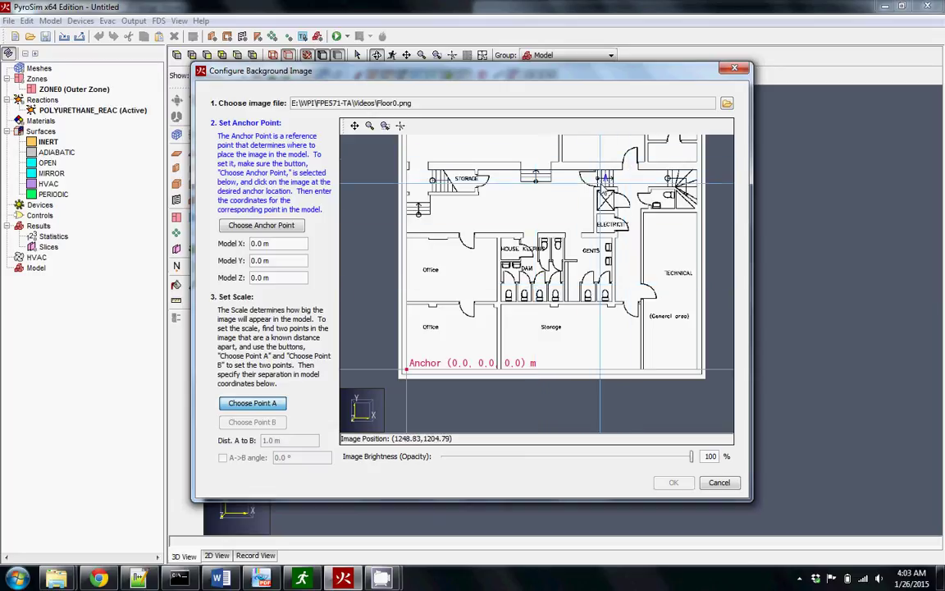
scroll(481, 349, "down", 1)
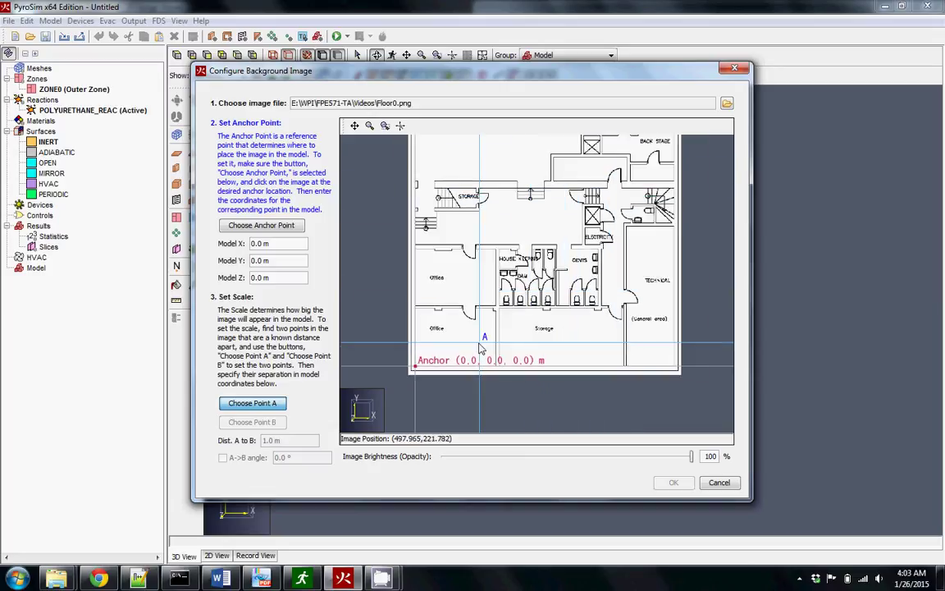
scroll(481, 349, "up", 3)
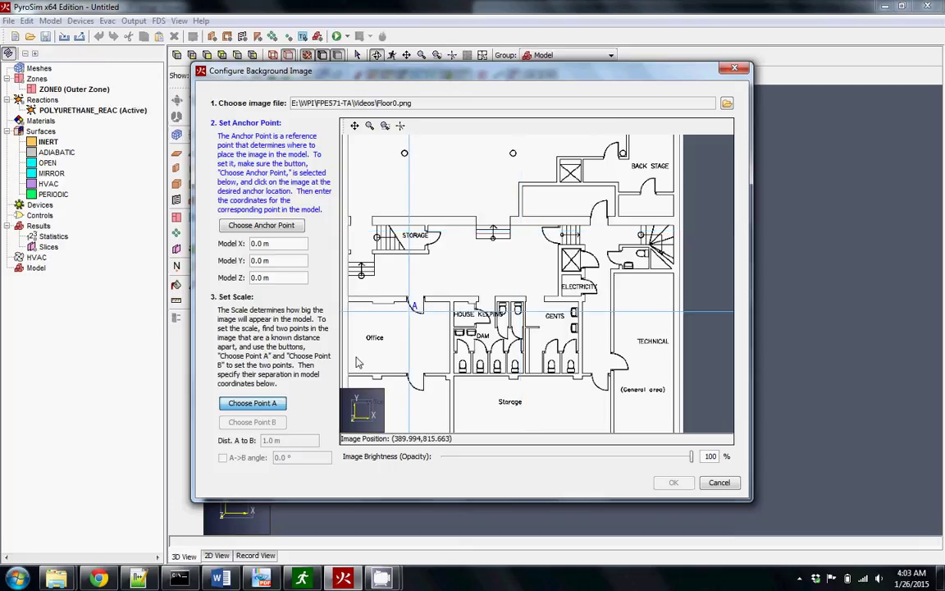
left_click(261, 578)
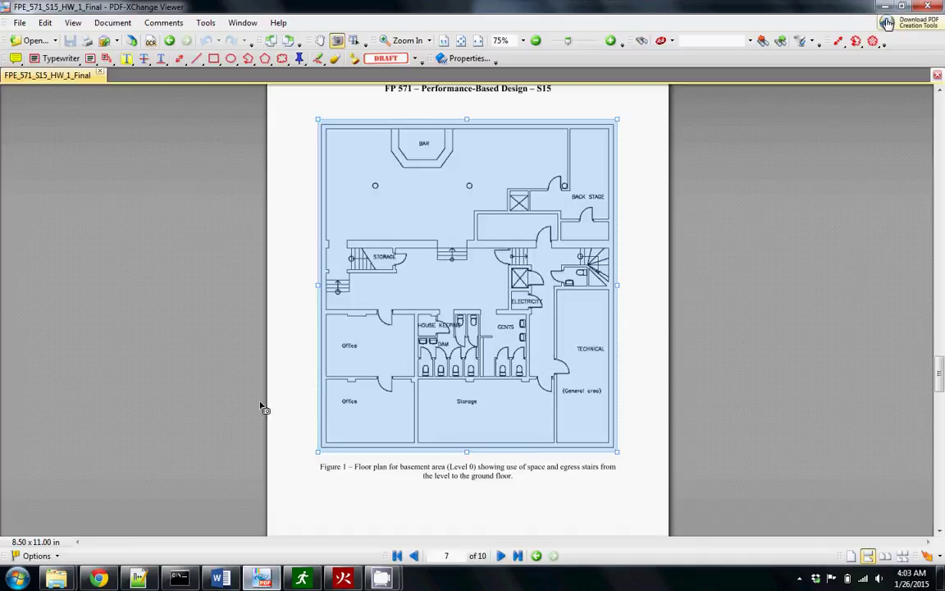
Check page 6's assumption that single-leaf doors are 1.0 m wide, then return to PyroSim
scroll(369, 268, "up", 10)
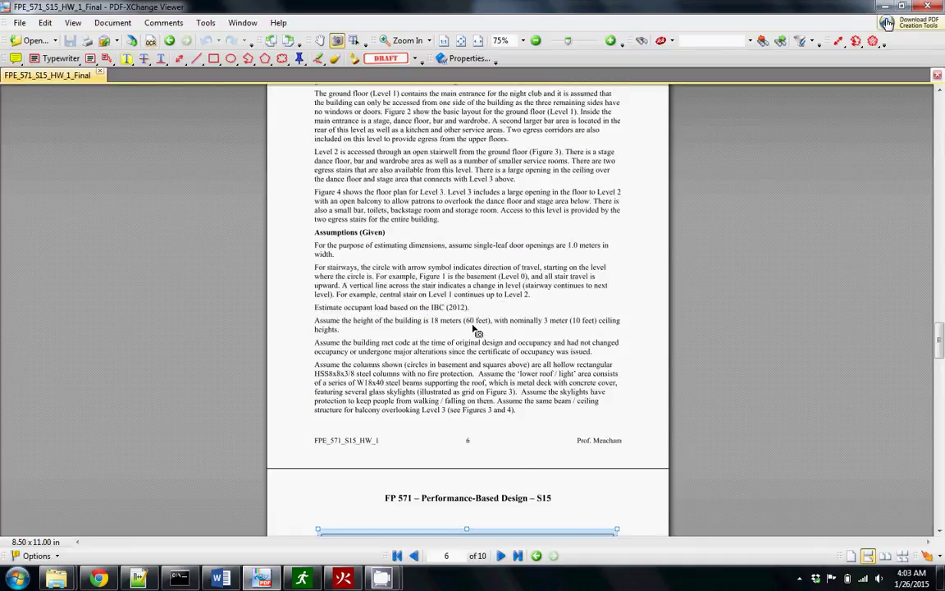
scroll(473, 329, "up", 3)
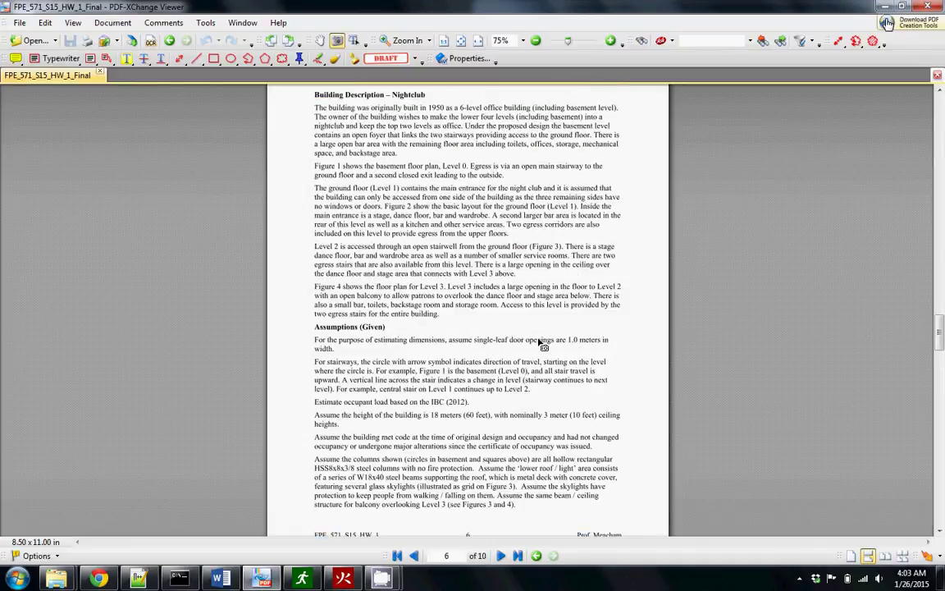
scroll(530, 332, "up", 1)
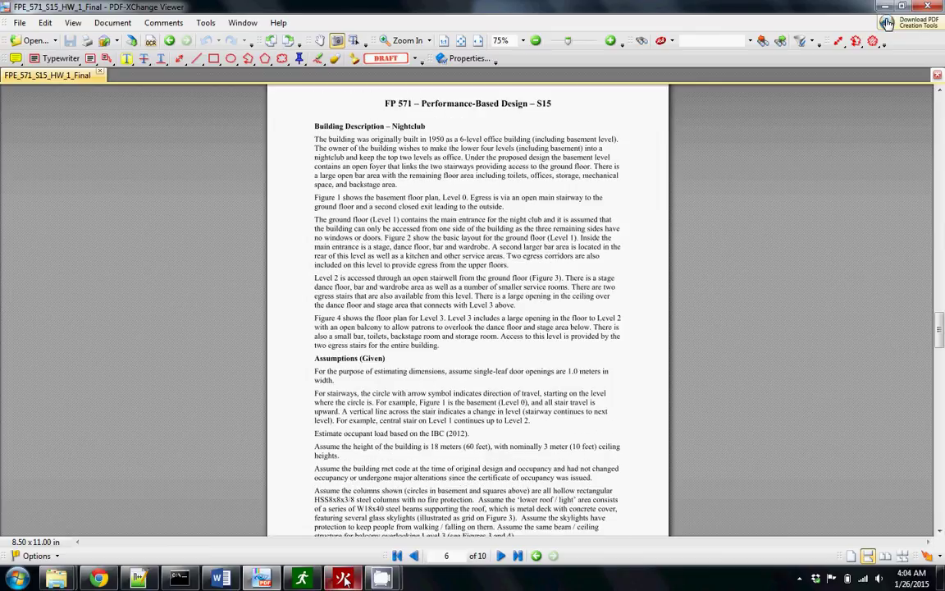
left_click(261, 578)
Scale the plan by marking a door opening's two edges as 1.0 m apart and accept
scroll(582, 210, "up", 5)
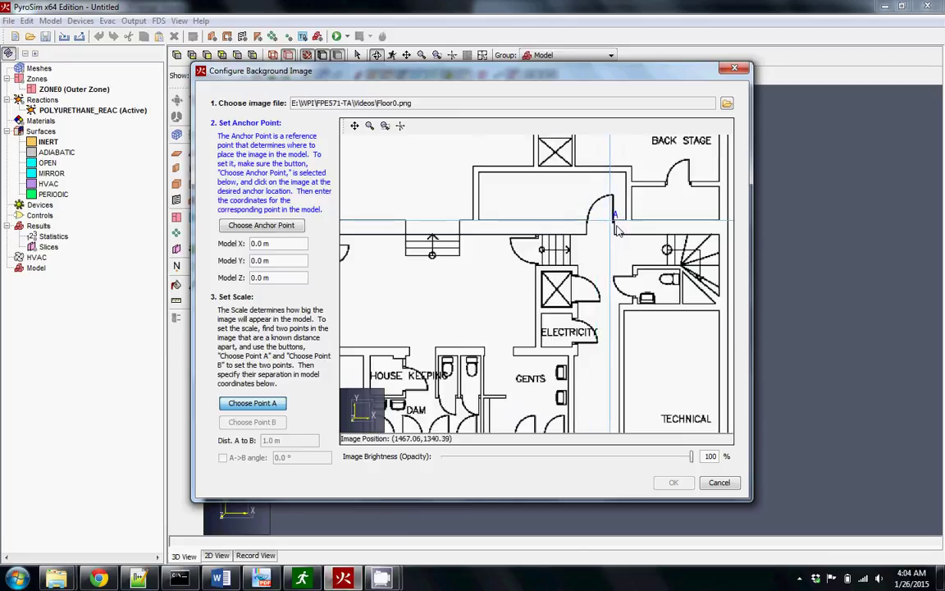
scroll(582, 210, "up", 5)
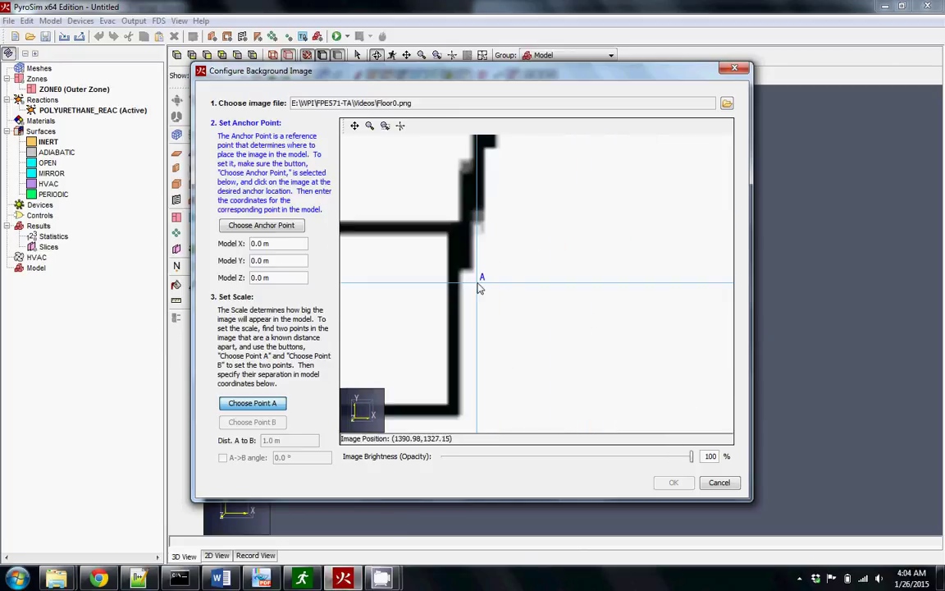
left_click_drag(527, 275, 476, 266)
left_click(476, 266)
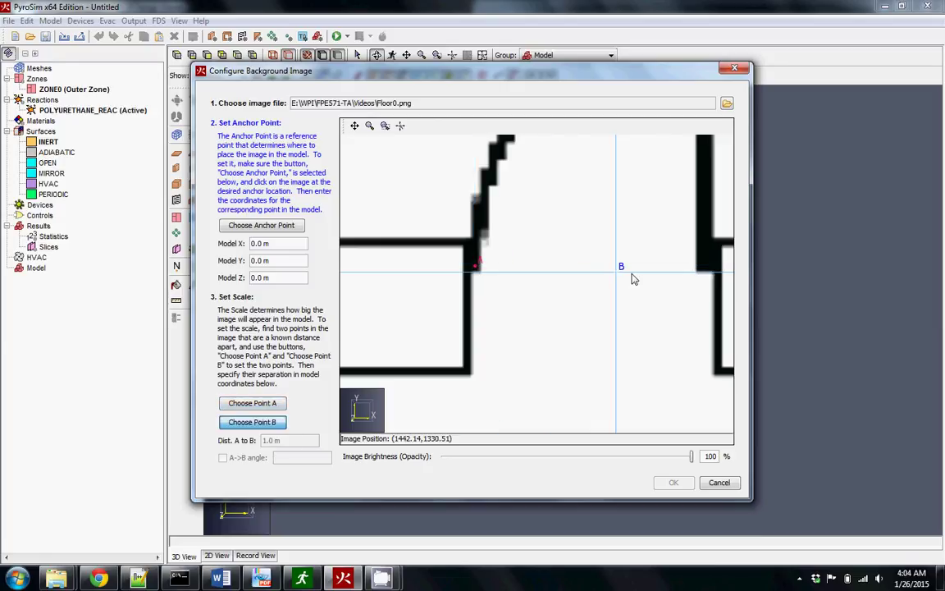
left_click(702, 269)
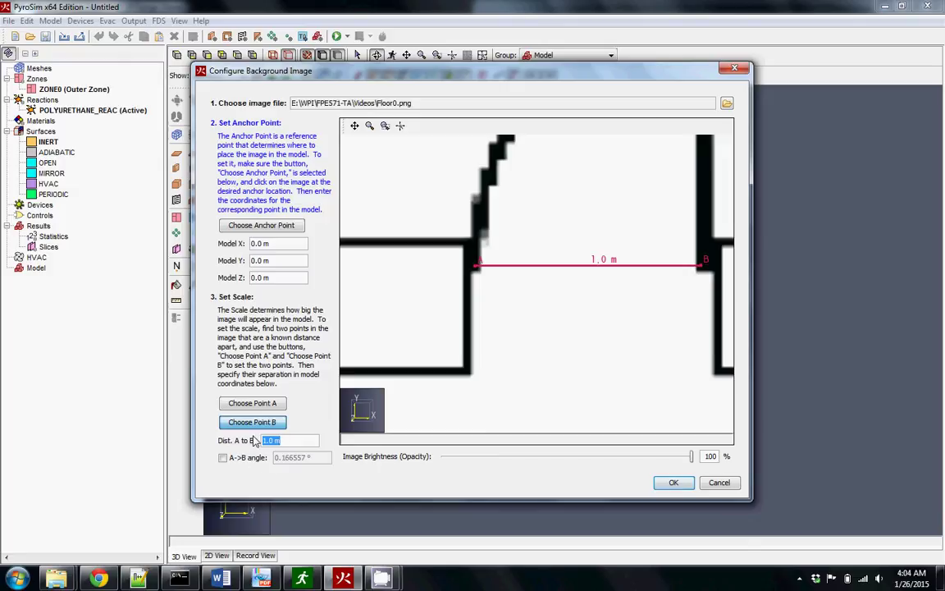
left_click(674, 483)
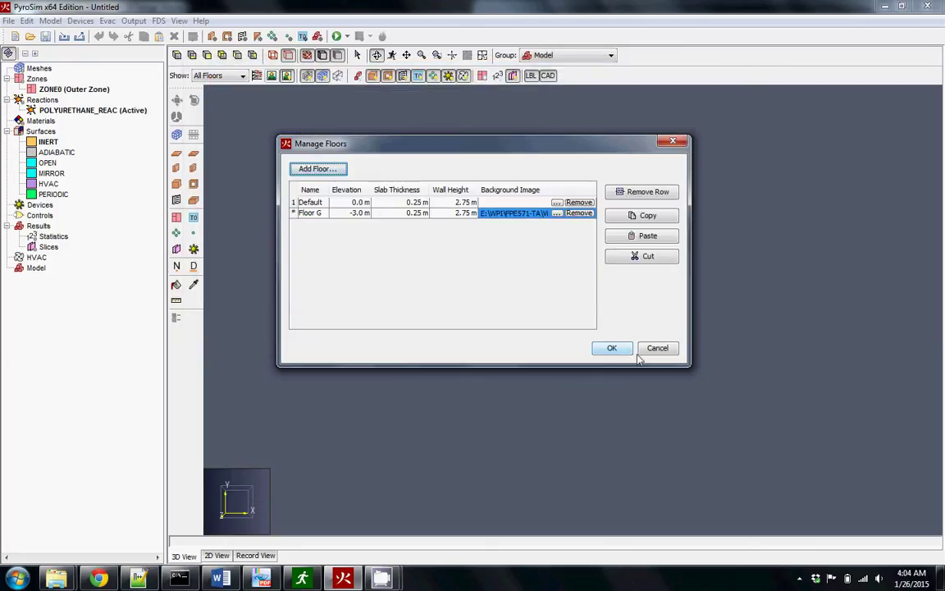
Apply the floor settings and orbit the model to inspect the basement plan on Floor G
left_click(613, 348)
scroll(620, 283, "down", 5)
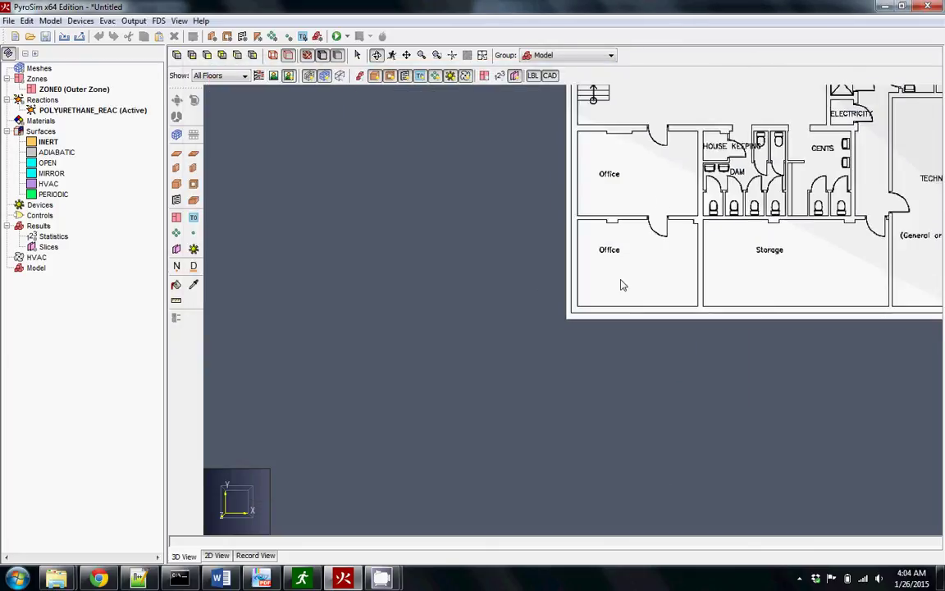
left_click_drag(697, 232, 732, 192)
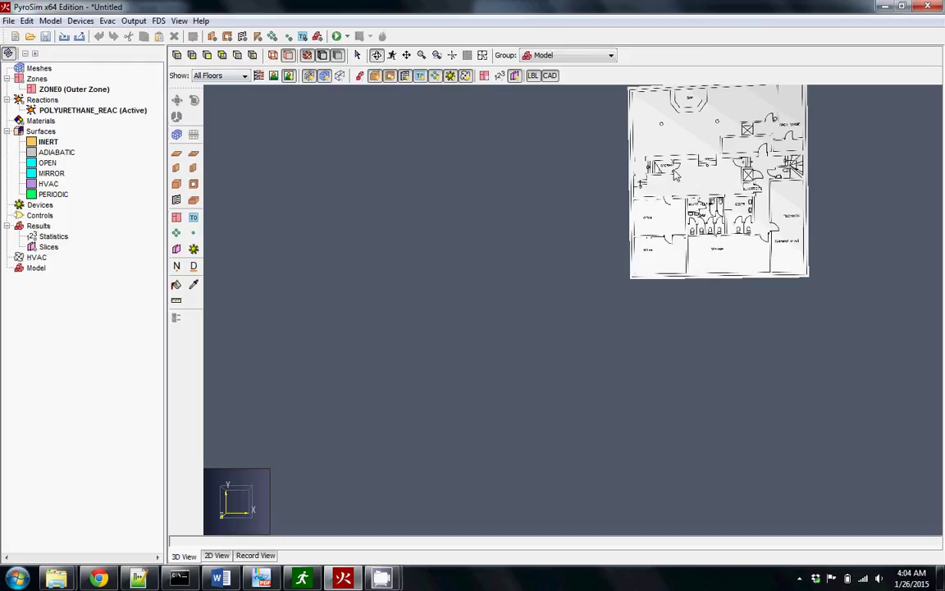
left_click_drag(722, 168, 648, 156)
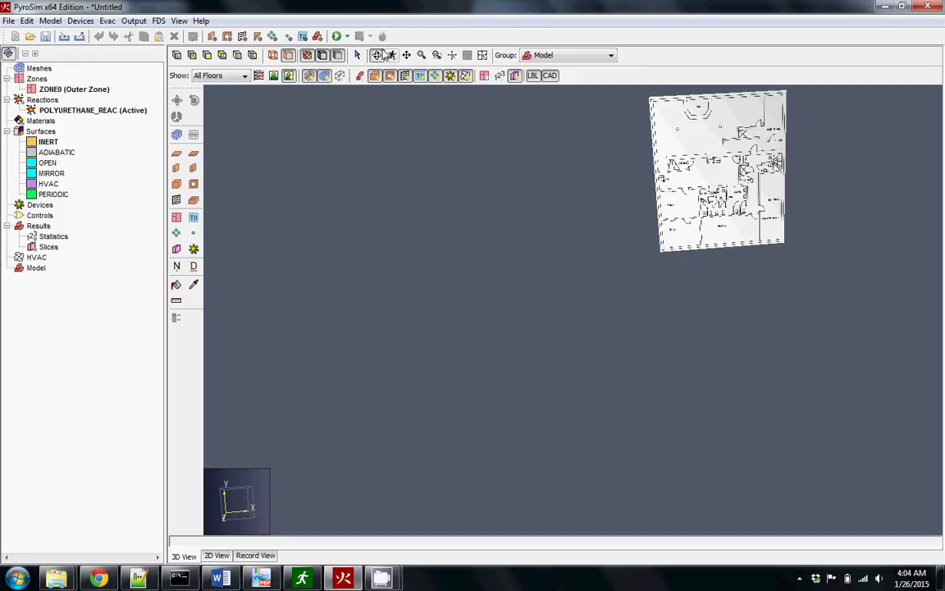
Switch to the top-down view, then pan and zoom to centre the floor plan
left_click(176, 57)
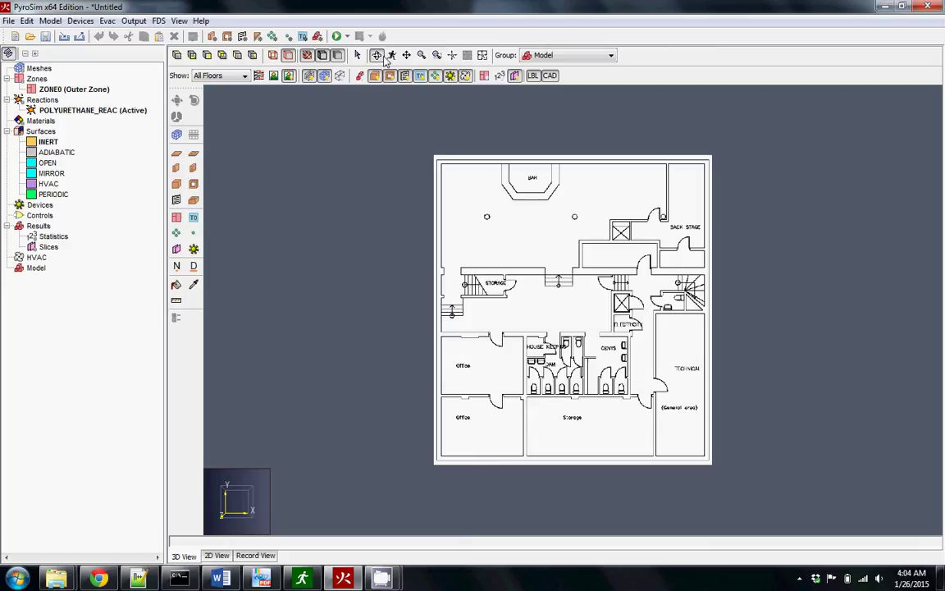
left_click(406, 54)
left_click_drag(532, 294, 523, 316)
scroll(490, 299, "up", 2)
scroll(489, 299, "up", 4)
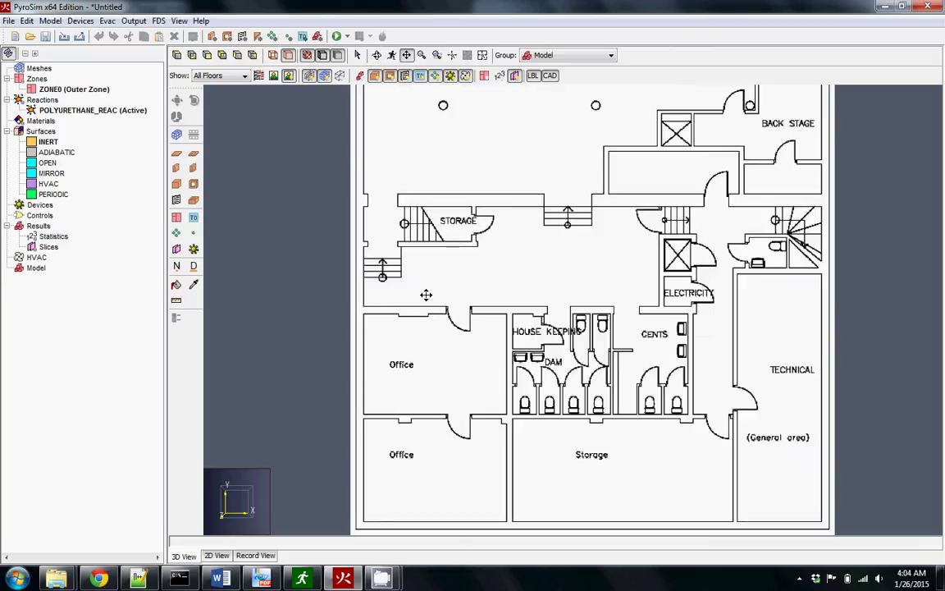
scroll(502, 189, "down", 2)
scroll(502, 189, "down", 2)
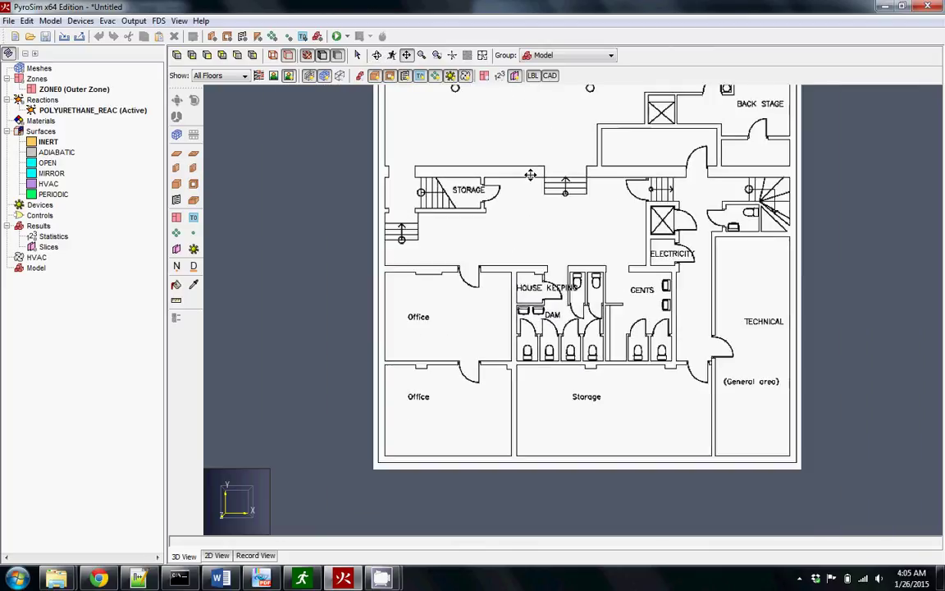
left_click_drag(536, 234, 533, 242)
scroll(480, 318, "up", 1)
scroll(480, 318, "down", 3)
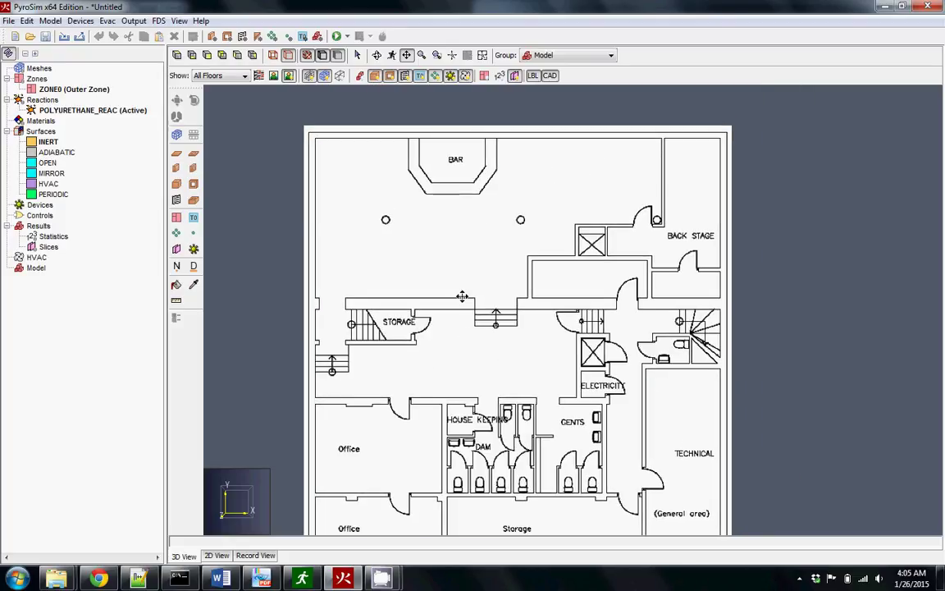